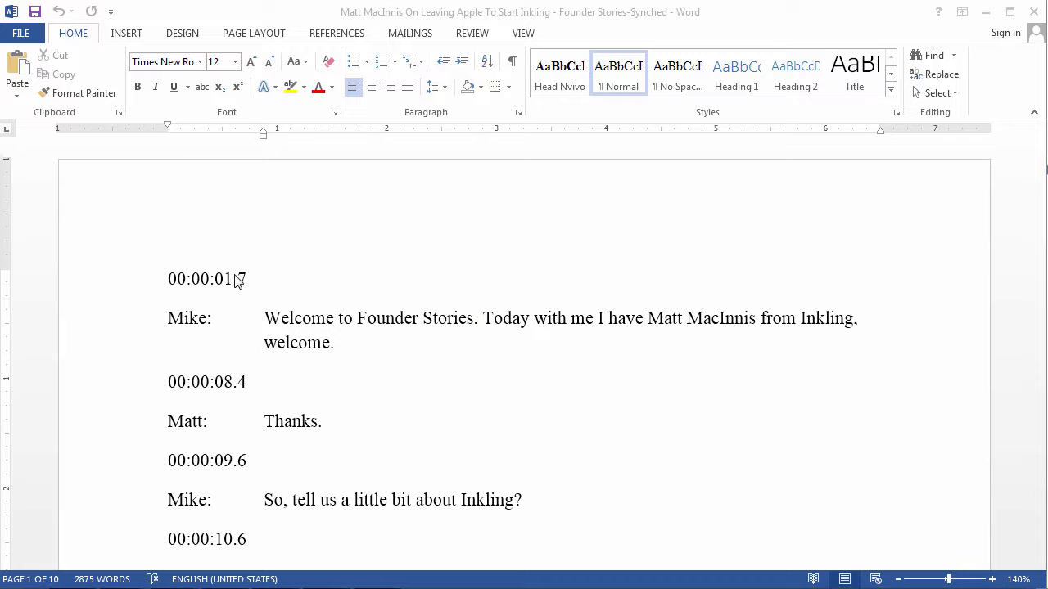
Step: Scroll through the transcript, selecting Mike's question and his 'Mike:' speaker label to inspect them
{"action": "left_click", "coordinate": [281, 290]}
{"action": "scroll", "coordinate": [230, 243], "scroll_direction": "down", "scroll_amount": 1}
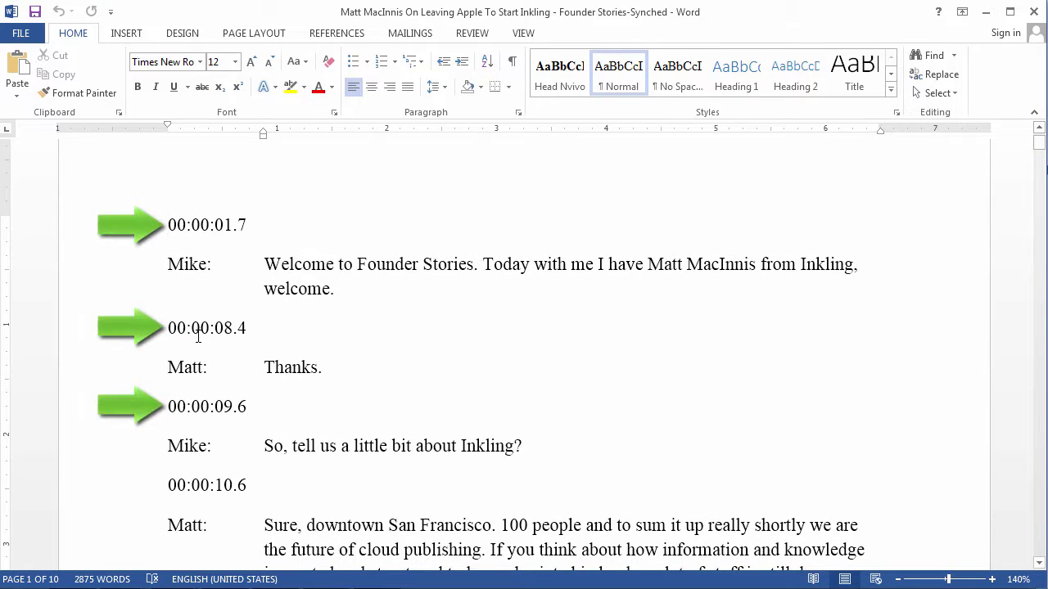
{"action": "scroll", "coordinate": [311, 334], "scroll_direction": "down", "scroll_amount": 10}
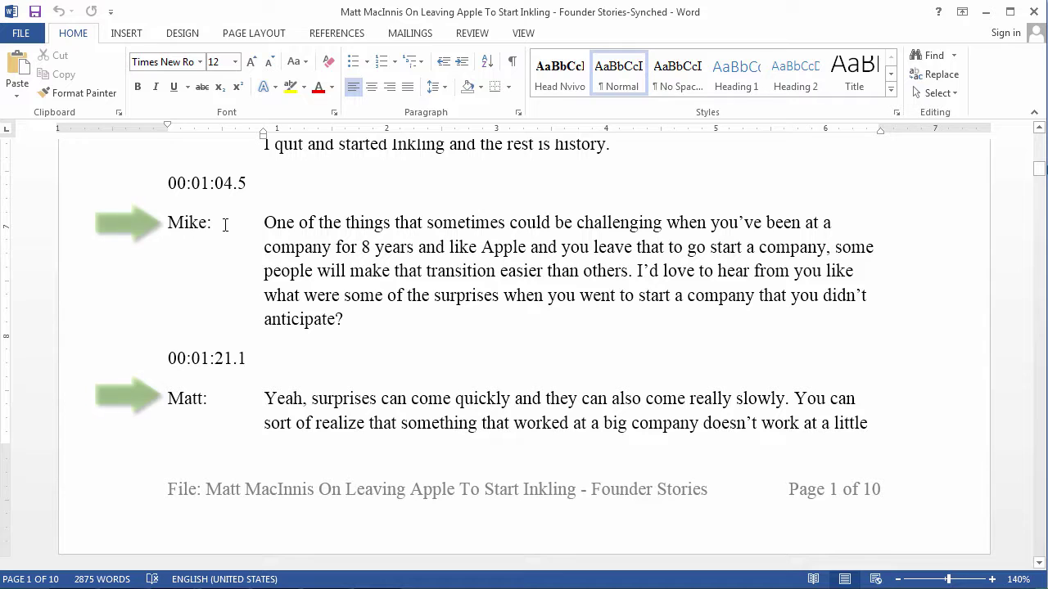
{"action": "double_click", "coordinate": [190, 222]}
{"action": "scroll", "coordinate": [339, 297], "scroll_direction": "down", "scroll_amount": 3}
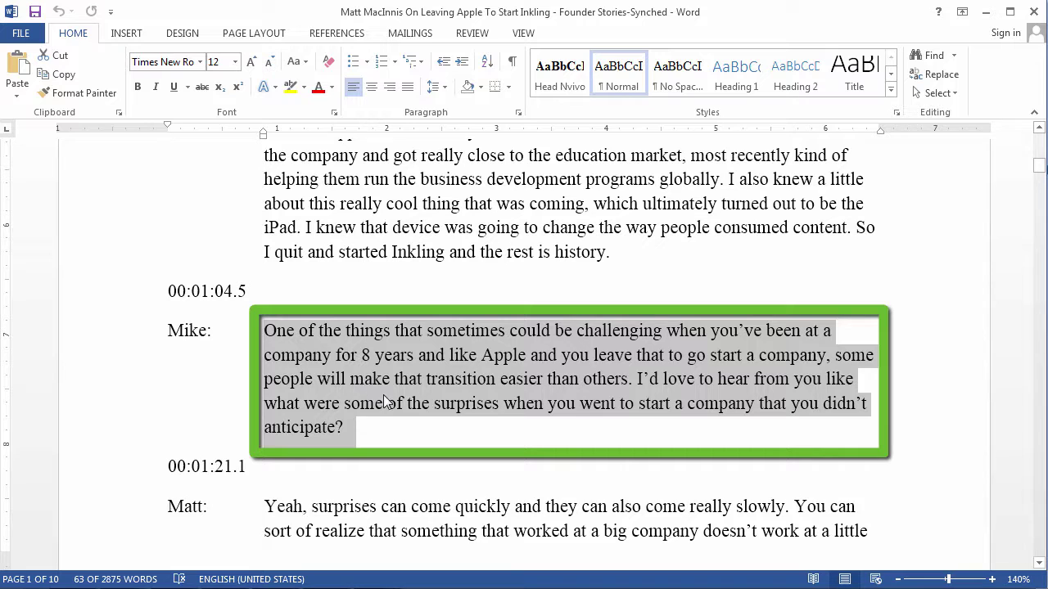
{"action": "scroll", "coordinate": [383, 394], "scroll_direction": "down", "scroll_amount": 10}
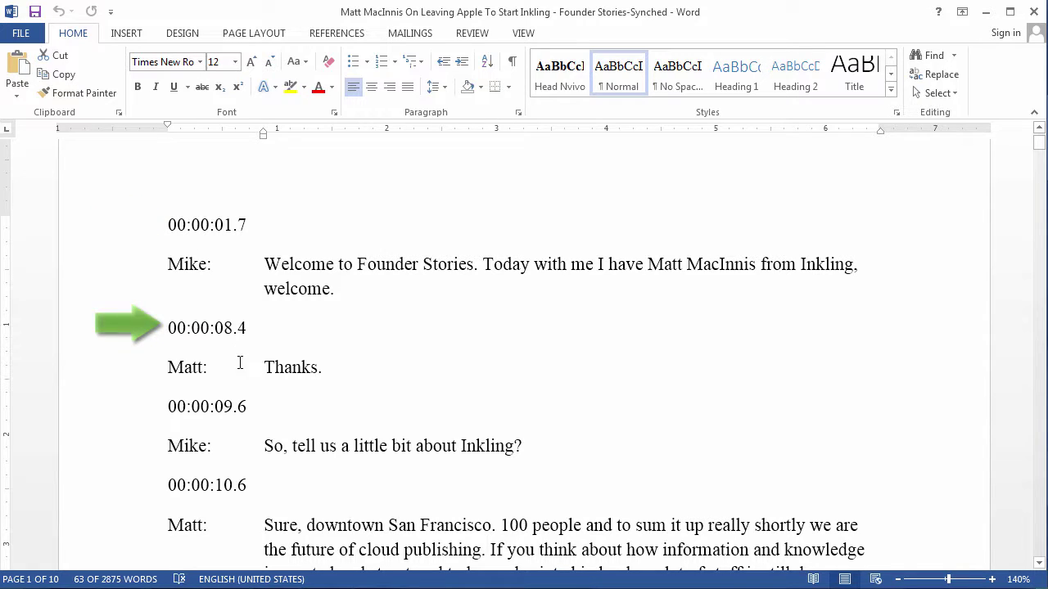
{"action": "scroll", "coordinate": [233, 366], "scroll_direction": "down", "scroll_amount": 1}
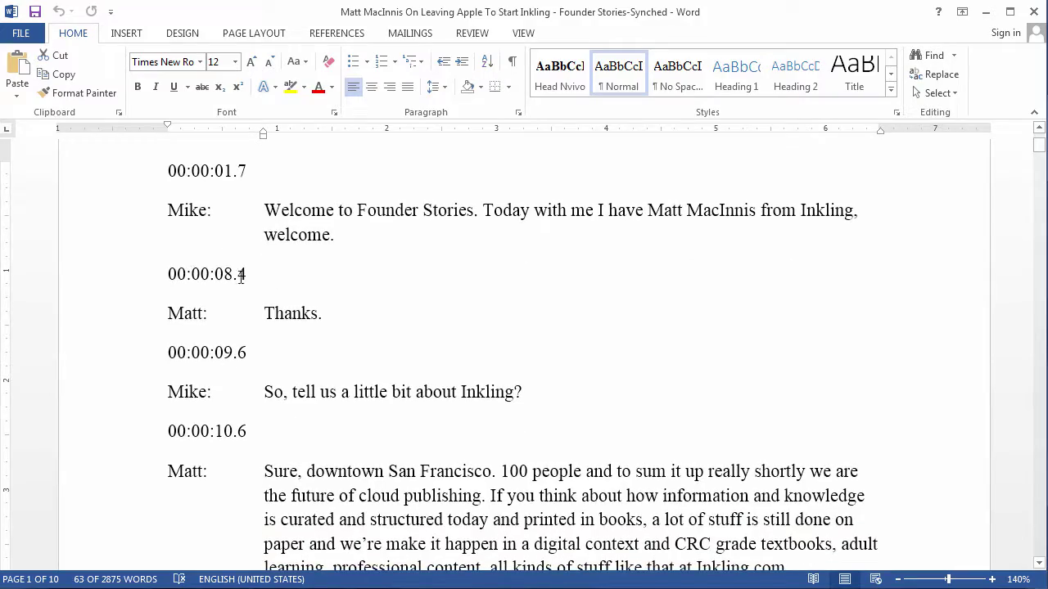
{"action": "scroll", "coordinate": [237, 360], "scroll_direction": "down", "scroll_amount": 7}
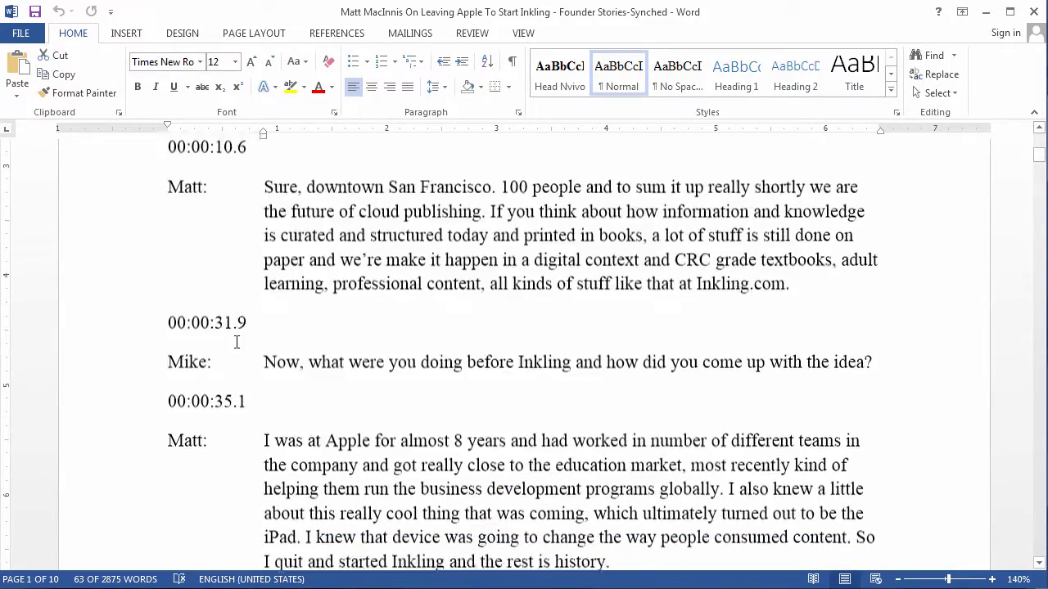
{"action": "scroll", "coordinate": [236, 342], "scroll_direction": "down", "scroll_amount": 7}
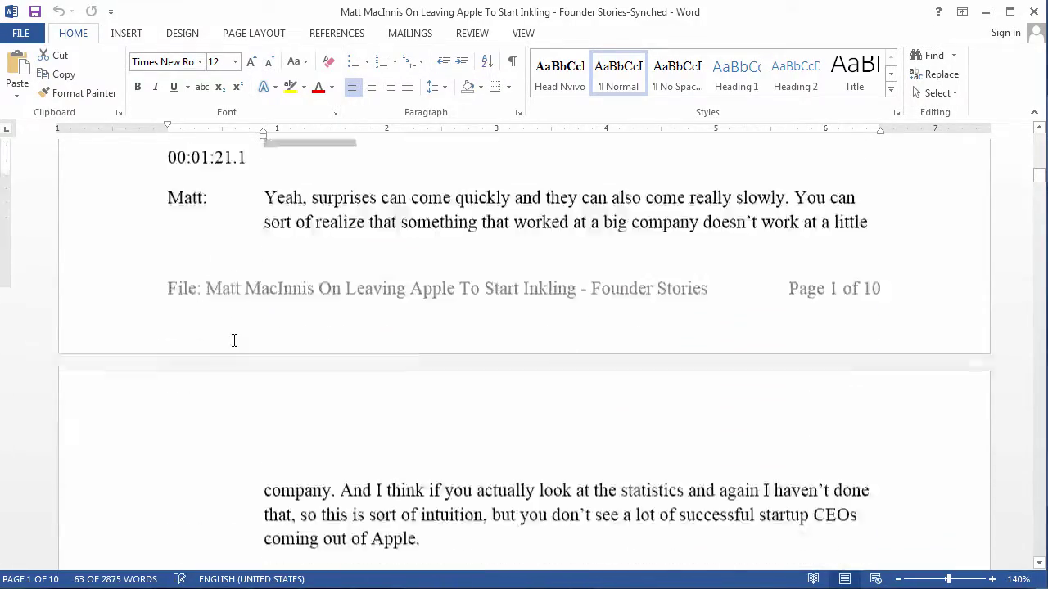
{"action": "scroll", "coordinate": [234, 340], "scroll_direction": "down", "scroll_amount": 7}
{"action": "scroll", "coordinate": [235, 340], "scroll_direction": "up", "scroll_amount": 14}
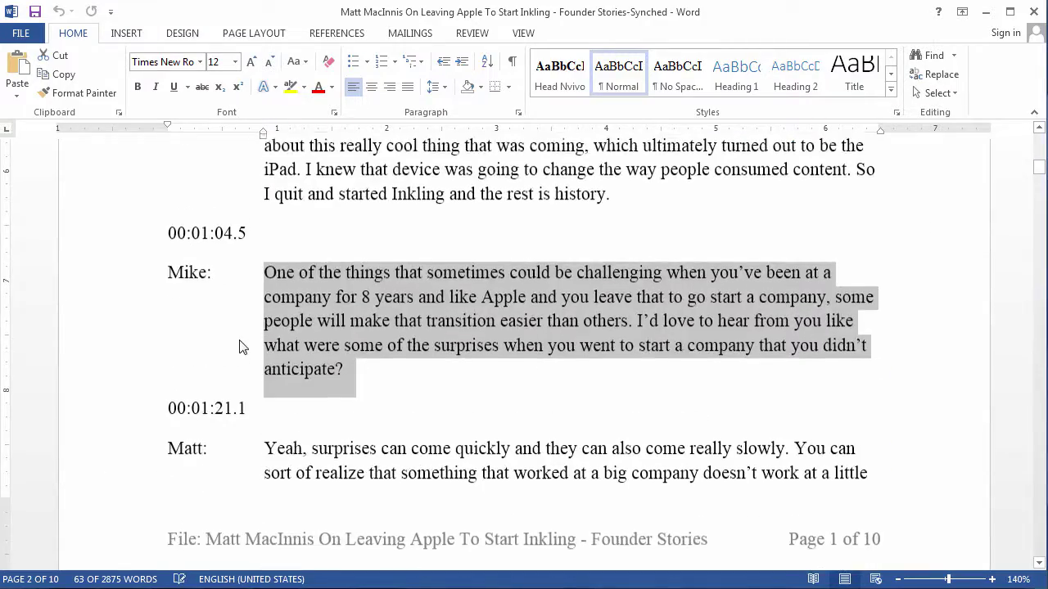
{"action": "scroll", "coordinate": [241, 342], "scroll_direction": "up", "scroll_amount": 3}
{"action": "left_click", "coordinate": [317, 342]}
{"action": "scroll", "coordinate": [318, 343], "scroll_direction": "up", "scroll_amount": 4}
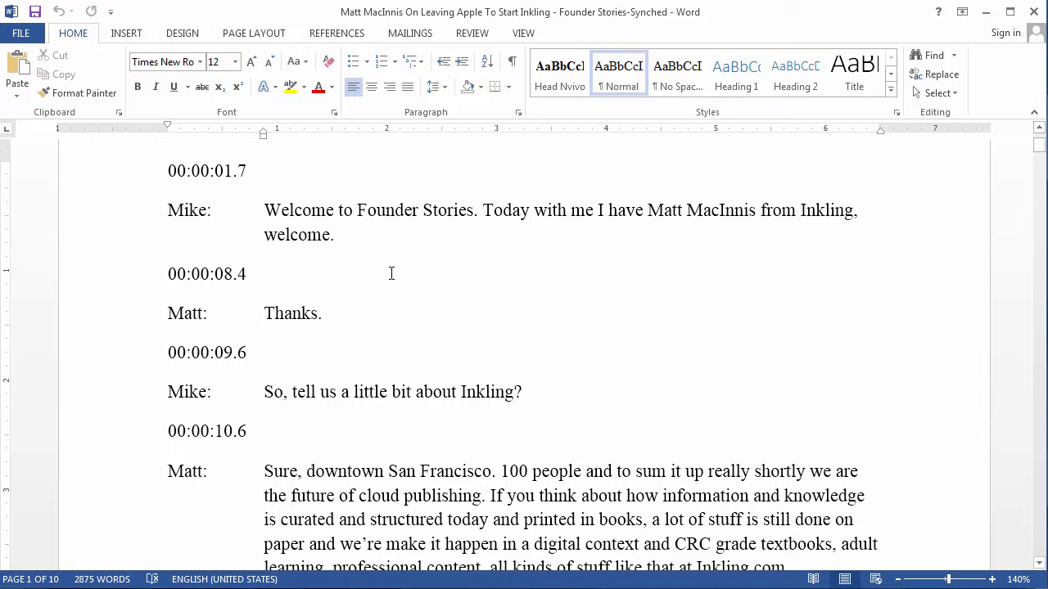
{"action": "scroll", "coordinate": [265, 340], "scroll_direction": "up", "scroll_amount": 2}
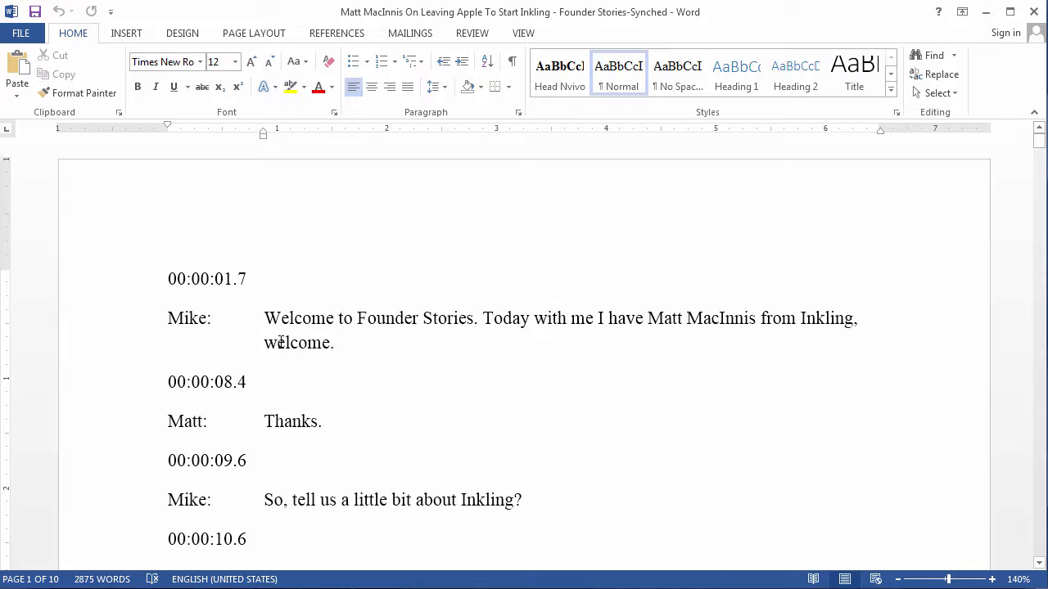
{"action": "left_click_drag", "start_coordinate": [168, 319], "coordinate": [211, 319]}
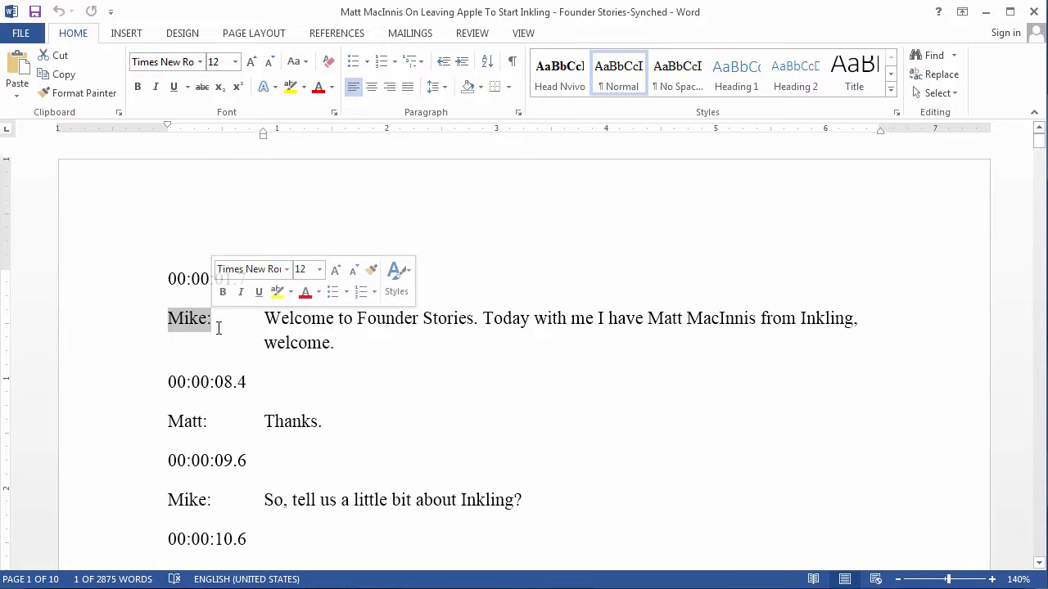
{"action": "left_click", "coordinate": [235, 332]}
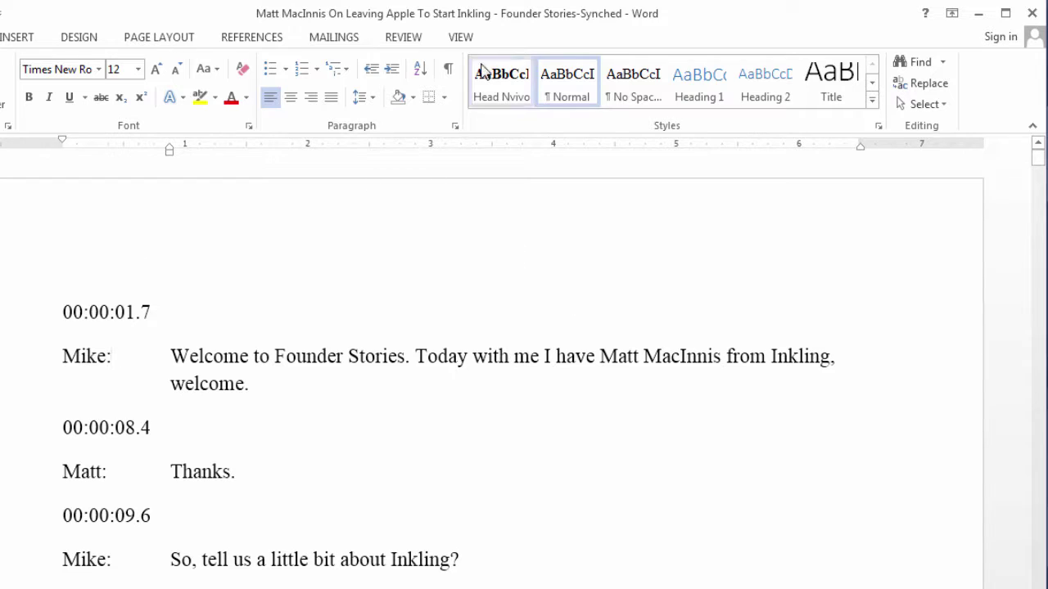
Step: Show formatting marks, inspect the colon and tab after 'Mike', and open Find and Replace
{"action": "left_click", "coordinate": [450, 71]}
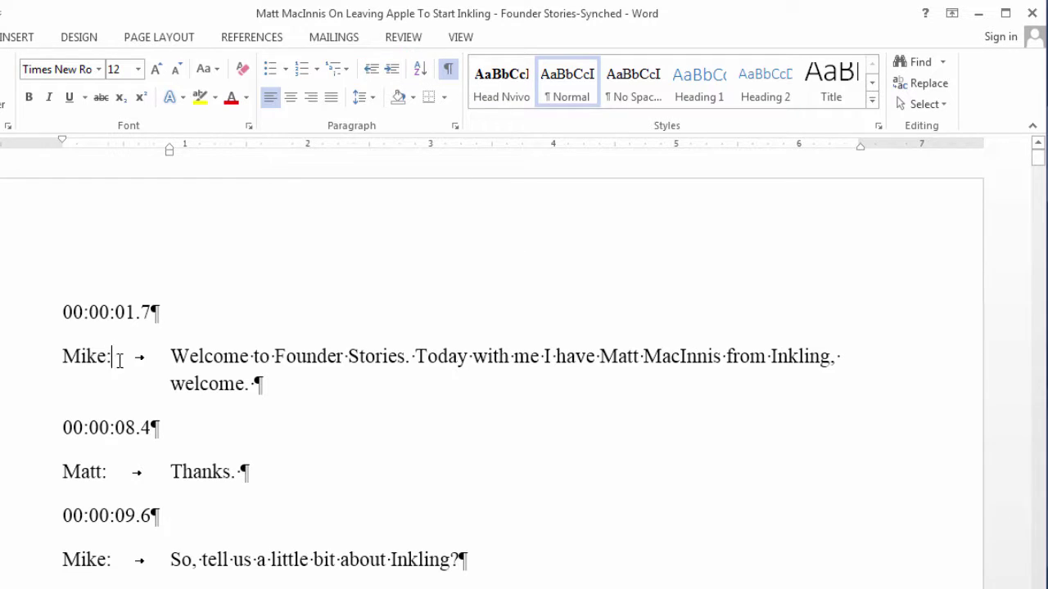
{"action": "left_click_drag", "start_coordinate": [63, 356], "coordinate": [112, 360]}
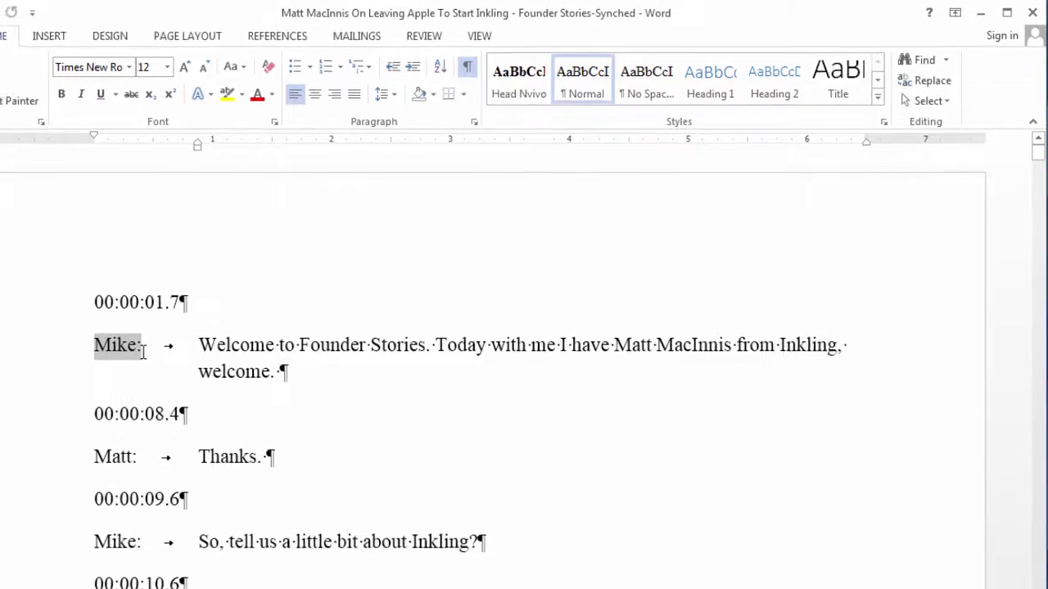
{"action": "left_click", "coordinate": [215, 372]}
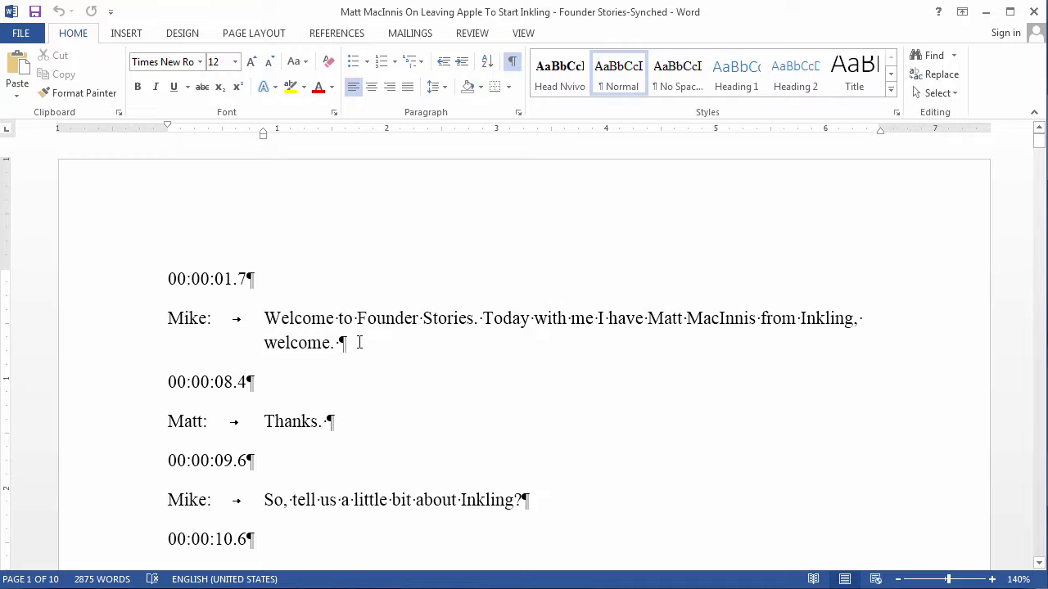
{"action": "left_click_drag", "start_coordinate": [358, 345], "coordinate": [161, 325]}
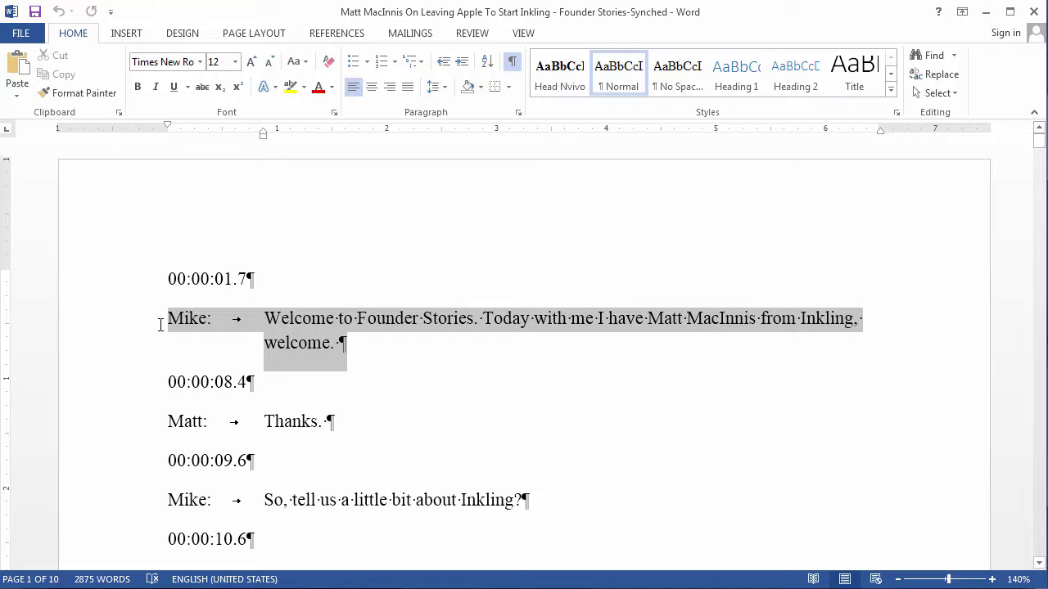
{"action": "left_click", "coordinate": [204, 326]}
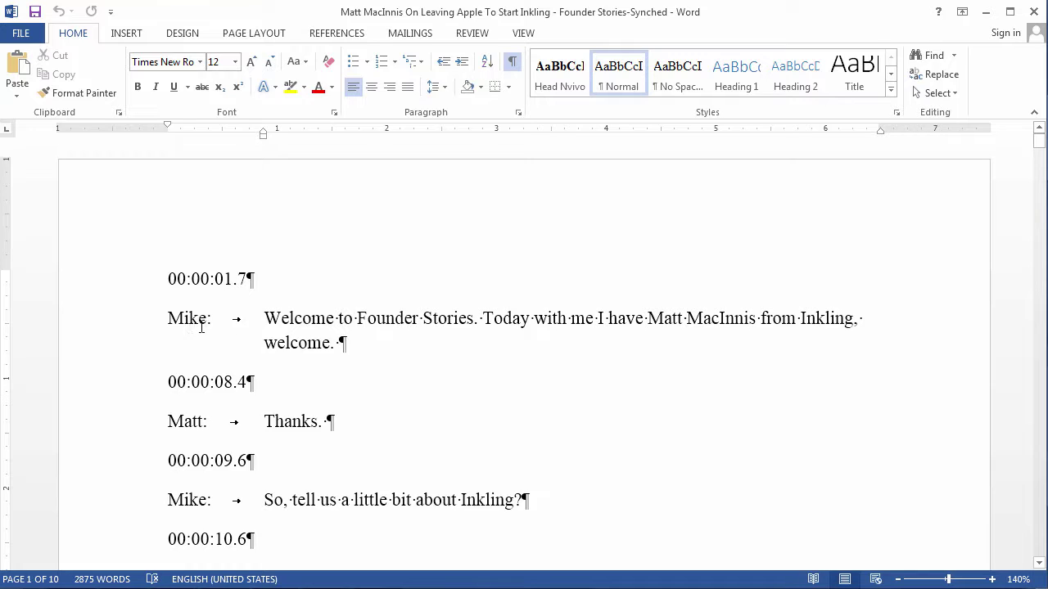
{"action": "left_click_drag", "start_coordinate": [208, 319], "coordinate": [243, 322]}
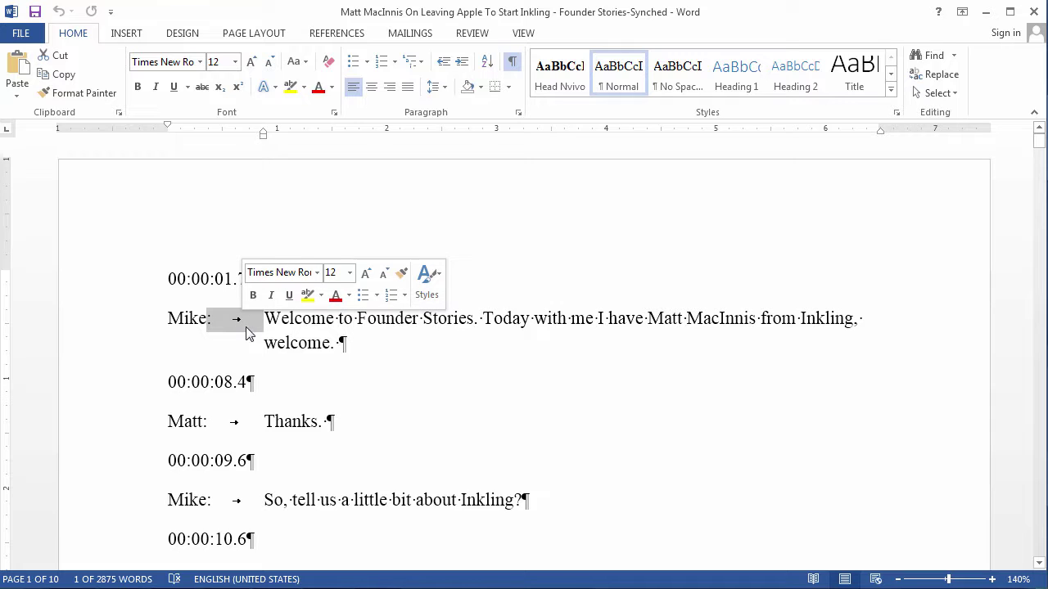
{"action": "left_click", "coordinate": [537, 339]}
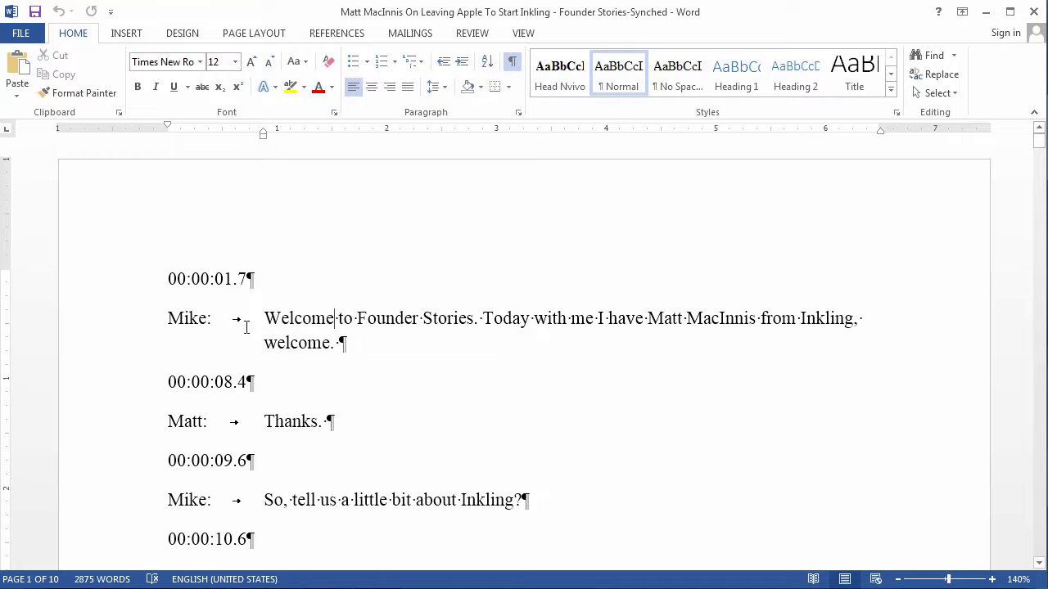
{"action": "left_click", "coordinate": [933, 75]}
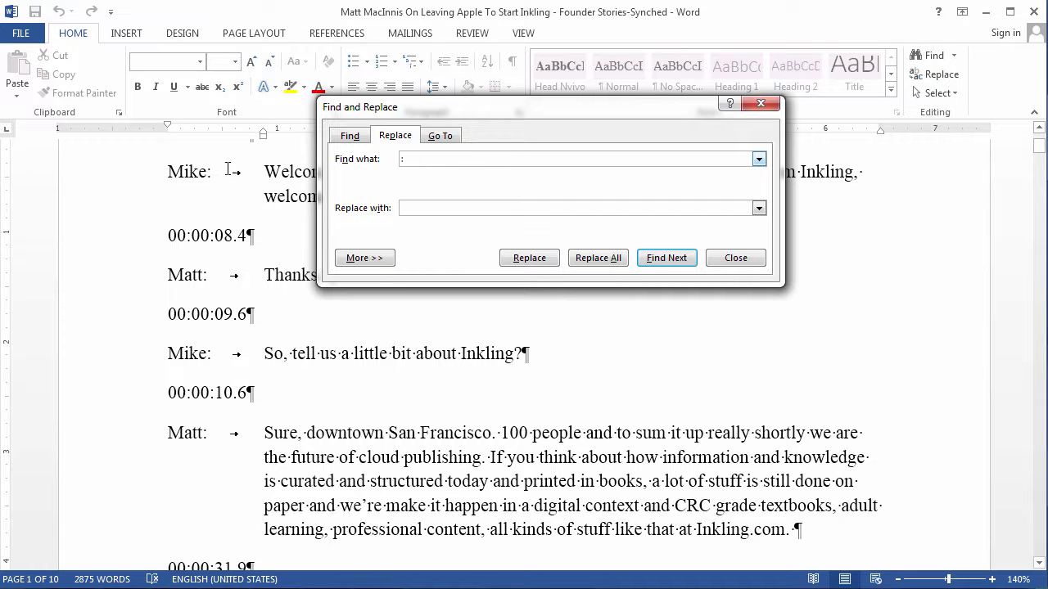
Step: Replace every colon-plus-tab (:^t) with colon-plus-paragraph mark (:^p), making 33 replacements
{"action": "left_click", "coordinate": [373, 259]}
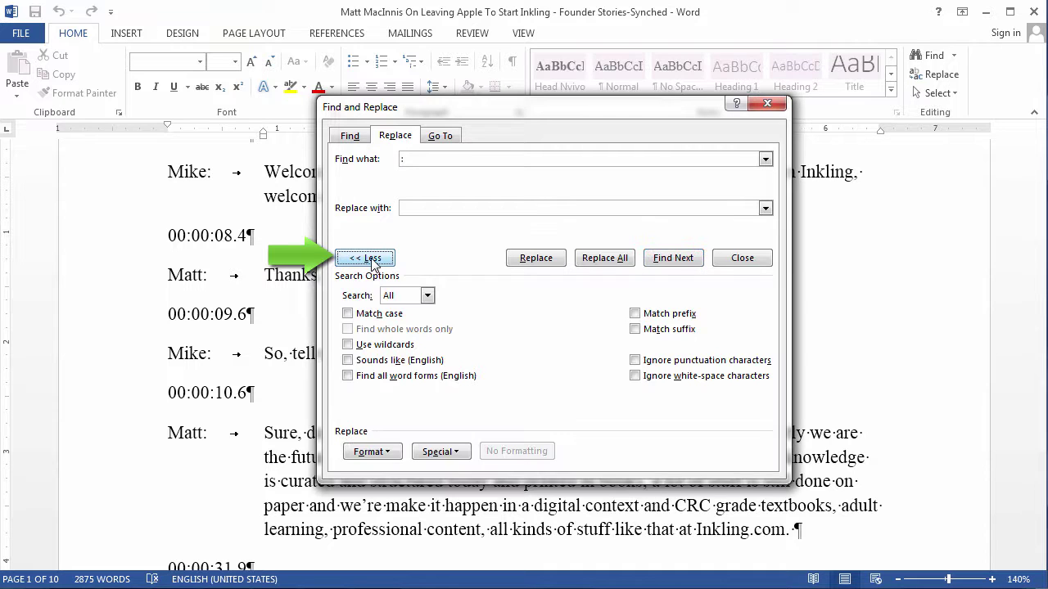
{"action": "left_click", "coordinate": [442, 451]}
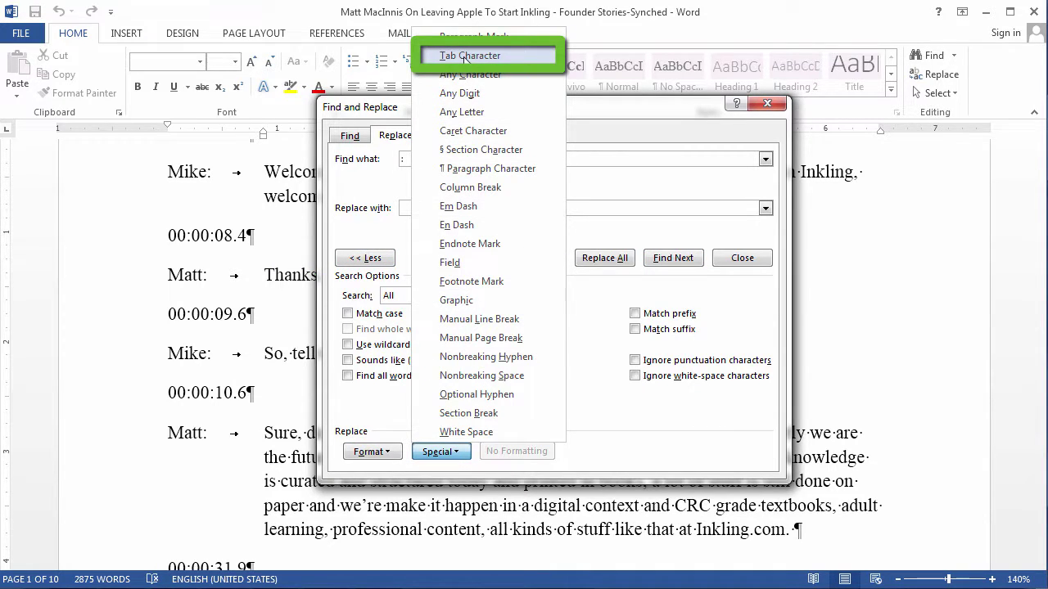
{"action": "left_click", "coordinate": [466, 56]}
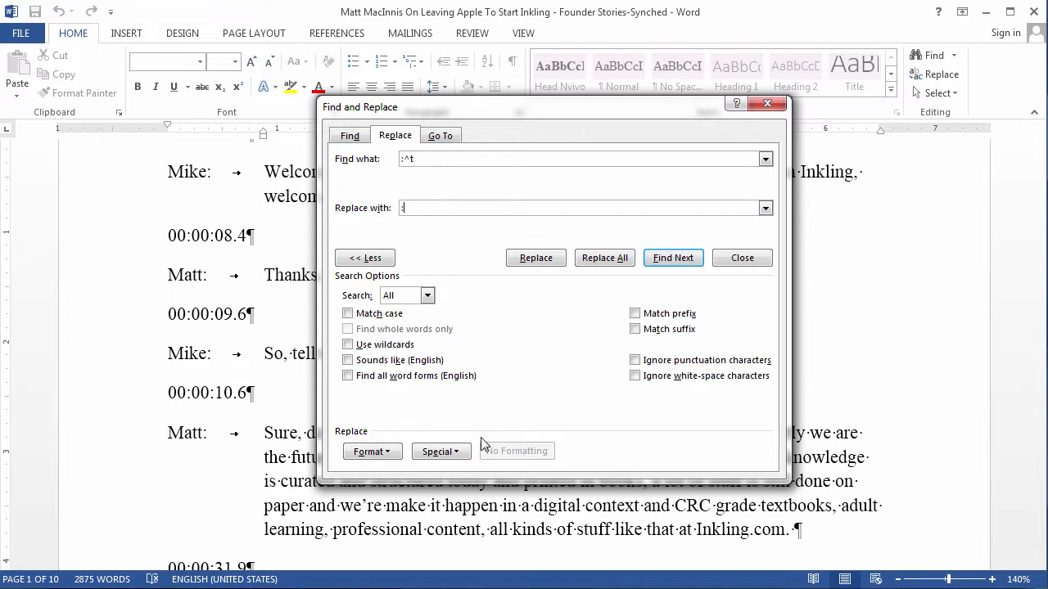
{"action": "left_click", "coordinate": [441, 452]}
{"action": "left_click", "coordinate": [486, 169]}
{"action": "left_click", "coordinate": [606, 258]}
{"action": "left_click", "coordinate": [534, 239]}
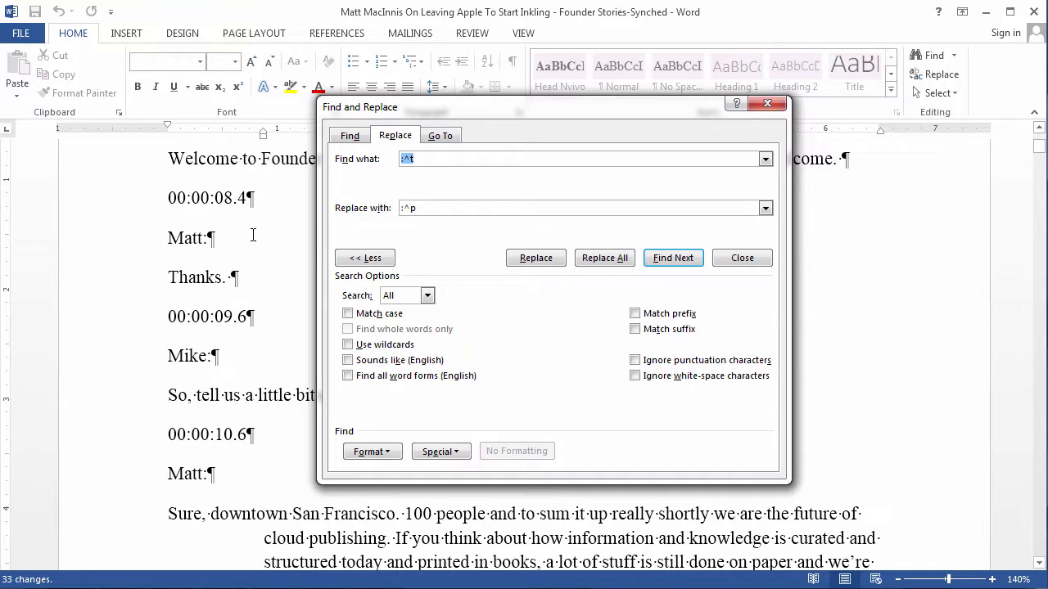
{"action": "left_click", "coordinate": [239, 158]}
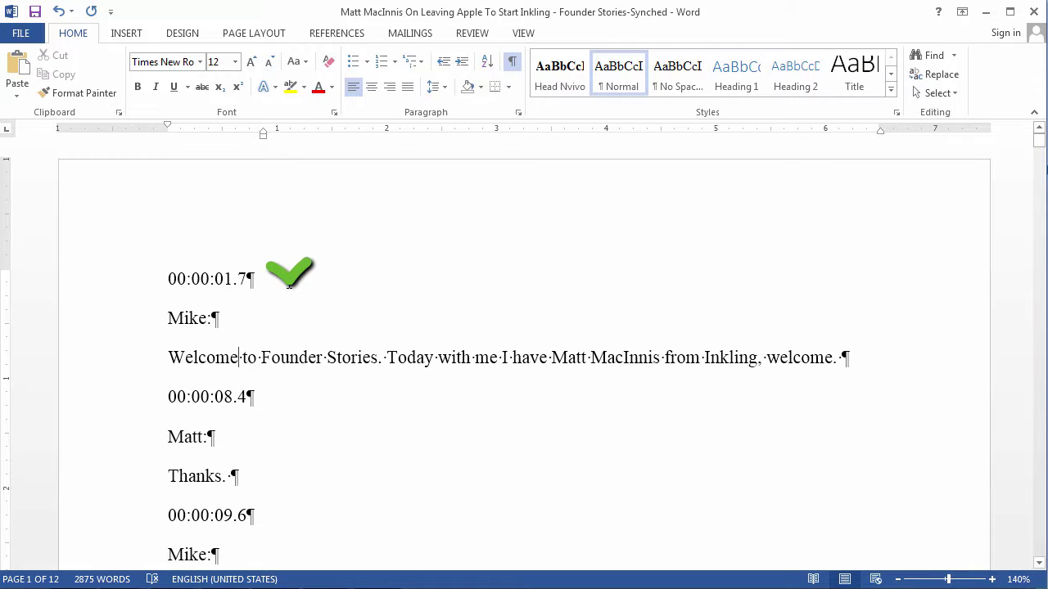
{"action": "scroll", "coordinate": [320, 374], "scroll_direction": "down", "scroll_amount": 1}
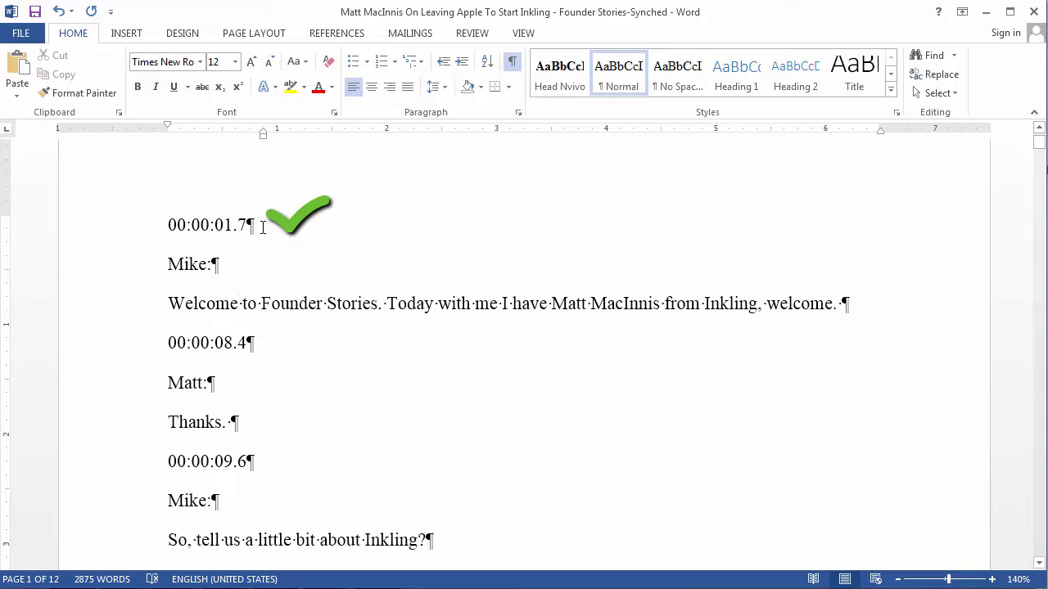
{"action": "scroll", "coordinate": [322, 264], "scroll_direction": "down", "scroll_amount": 1}
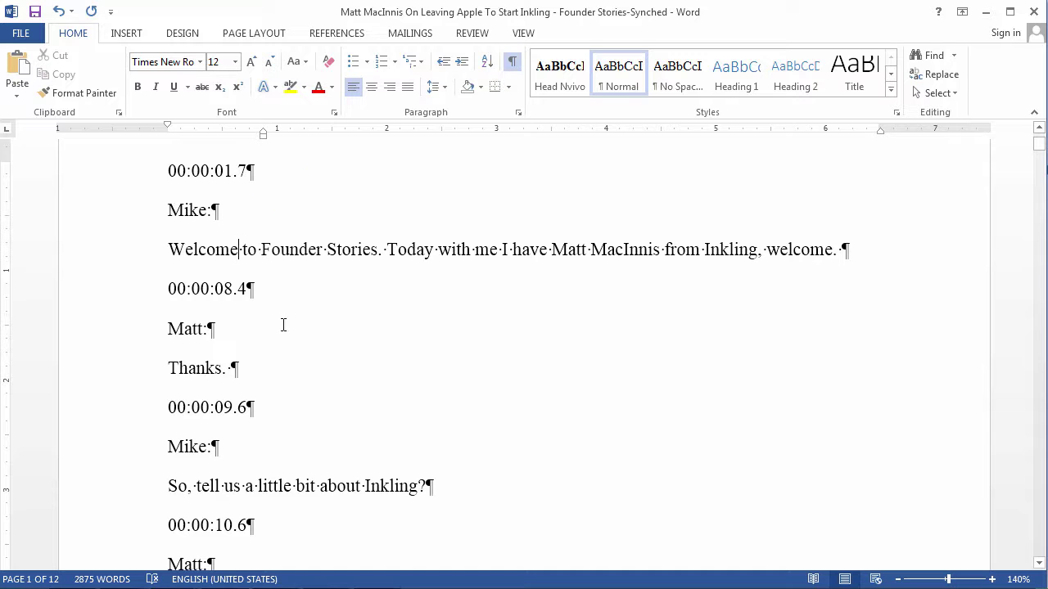
{"action": "scroll", "coordinate": [281, 323], "scroll_direction": "down", "scroll_amount": 10}
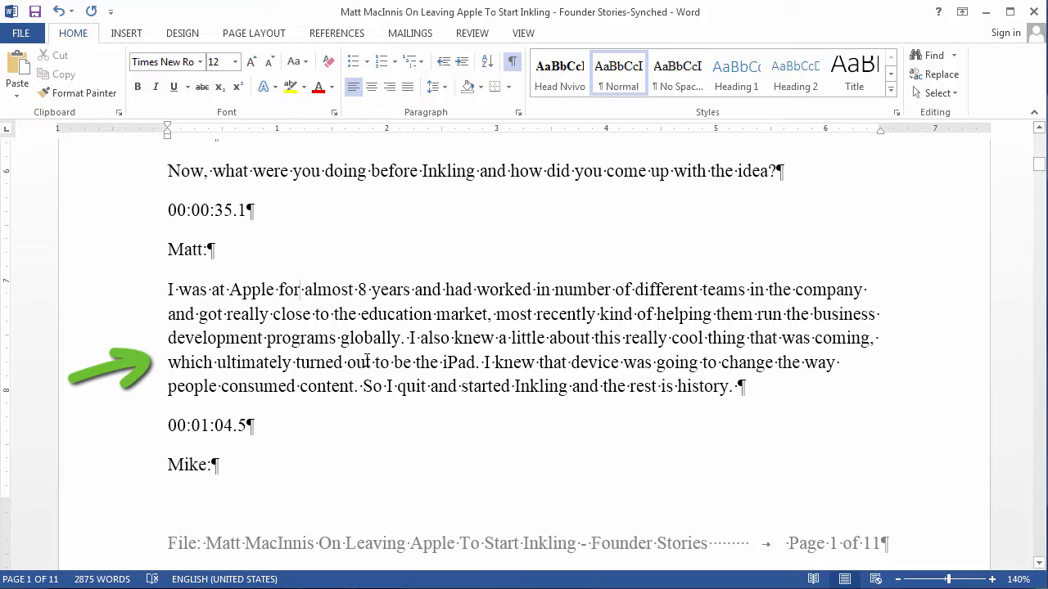
{"action": "scroll", "coordinate": [367, 357], "scroll_direction": "down", "scroll_amount": 7}
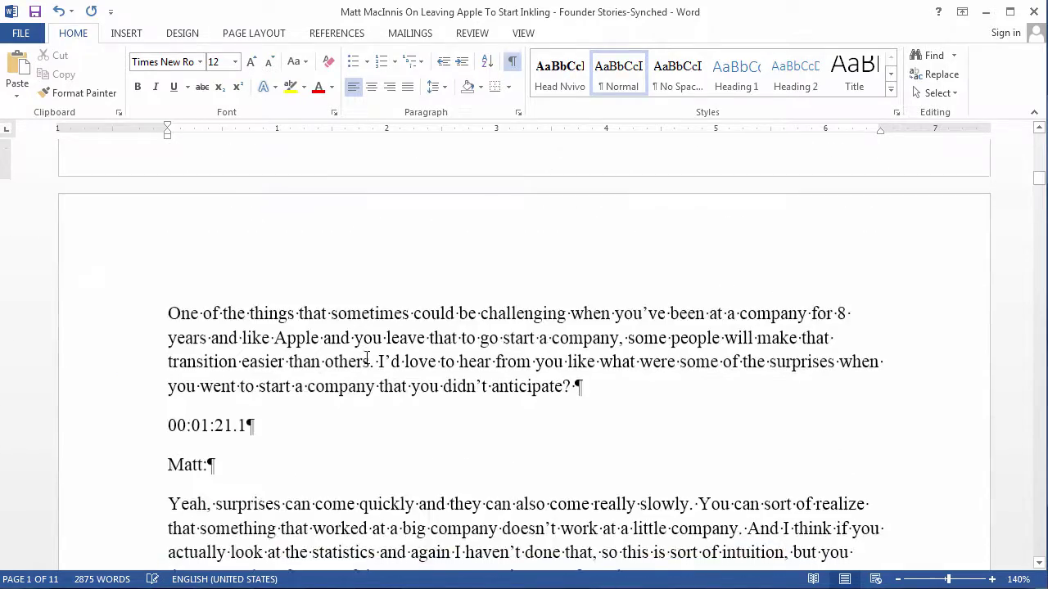
{"action": "scroll", "coordinate": [367, 357], "scroll_direction": "down", "scroll_amount": 4}
{"action": "scroll", "coordinate": [366, 357], "scroll_direction": "up", "scroll_amount": 2}
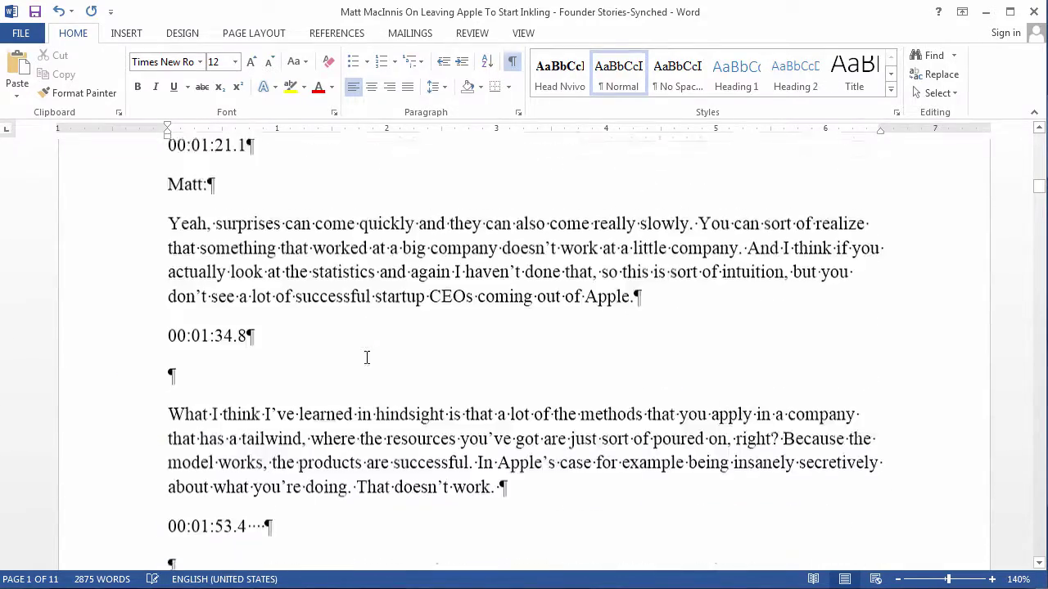
{"action": "scroll", "coordinate": [367, 360], "scroll_direction": "down", "scroll_amount": 2}
{"action": "scroll", "coordinate": [327, 311], "scroll_direction": "up", "scroll_amount": 2}
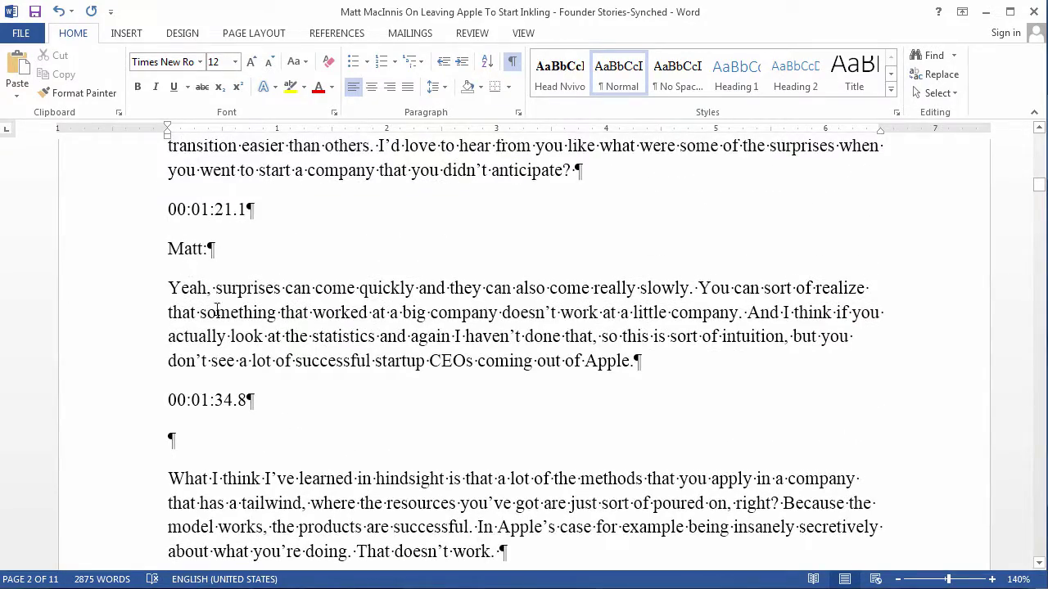
{"action": "scroll", "coordinate": [217, 309], "scroll_direction": "down", "scroll_amount": 5}
{"action": "scroll", "coordinate": [245, 317], "scroll_direction": "down", "scroll_amount": 7}
{"action": "scroll", "coordinate": [263, 319], "scroll_direction": "up", "scroll_amount": 4}
{"action": "scroll", "coordinate": [264, 319], "scroll_direction": "up", "scroll_amount": 10}
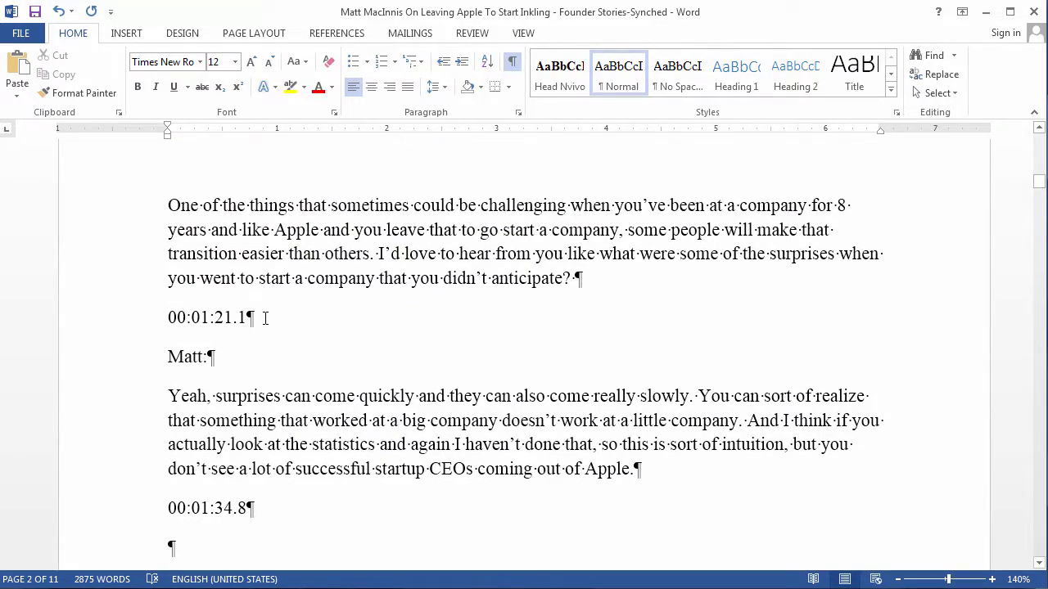
{"action": "scroll", "coordinate": [264, 318], "scroll_direction": "down", "scroll_amount": 3}
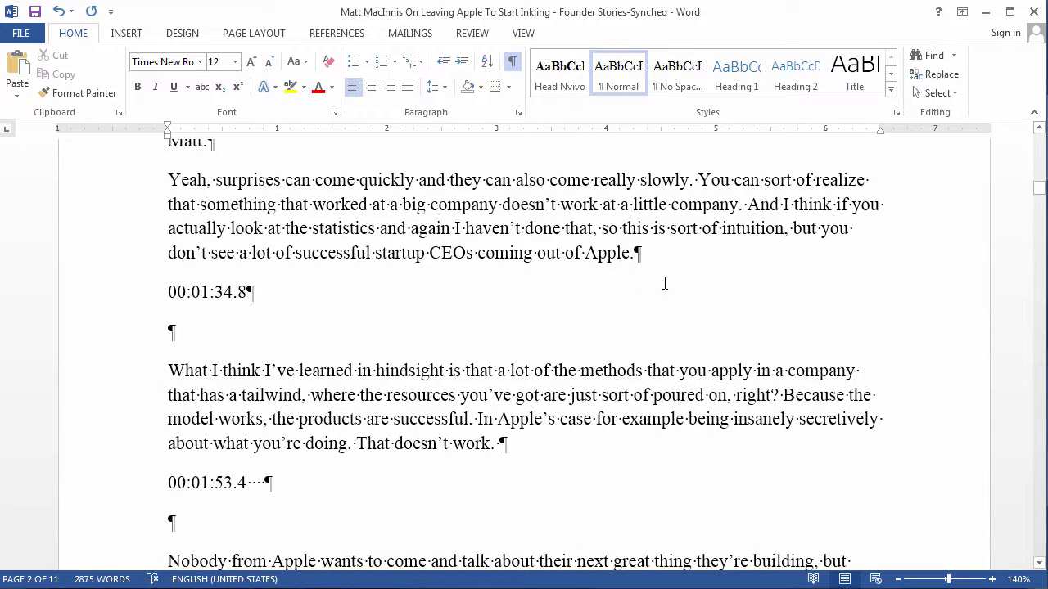
{"action": "scroll", "coordinate": [250, 309], "scroll_direction": "down", "scroll_amount": 8}
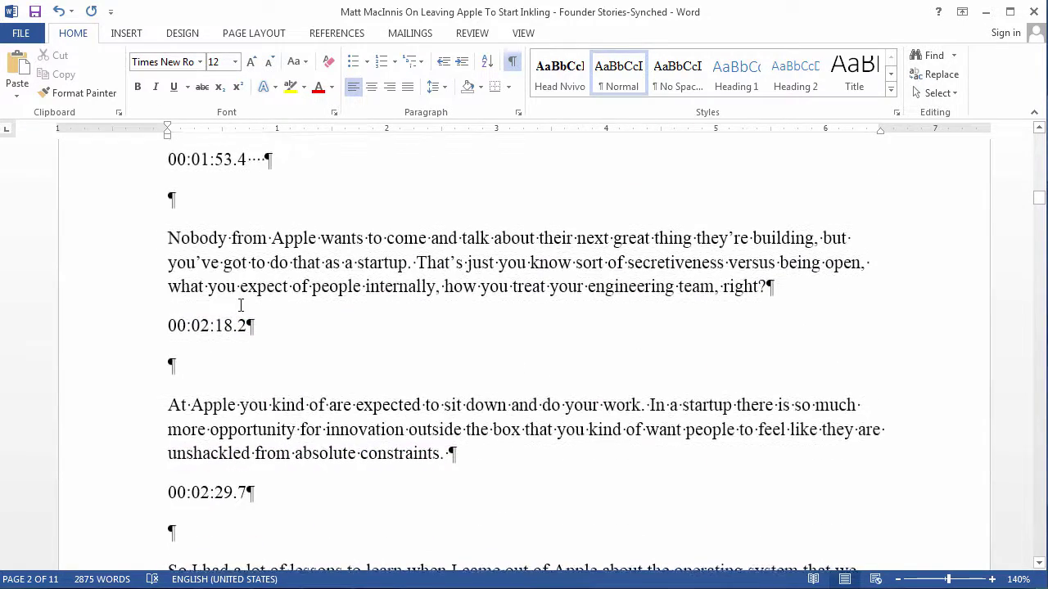
{"action": "scroll", "coordinate": [241, 306], "scroll_direction": "down", "scroll_amount": 2}
{"action": "scroll", "coordinate": [239, 304], "scroll_direction": "up", "scroll_amount": 7}
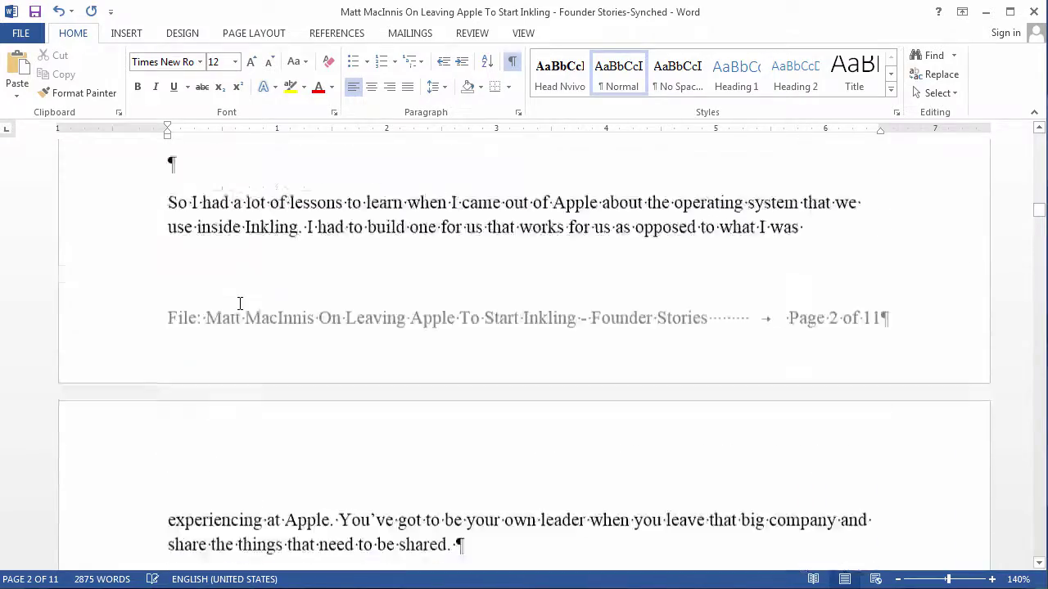
{"action": "scroll", "coordinate": [239, 303], "scroll_direction": "up", "scroll_amount": 3}
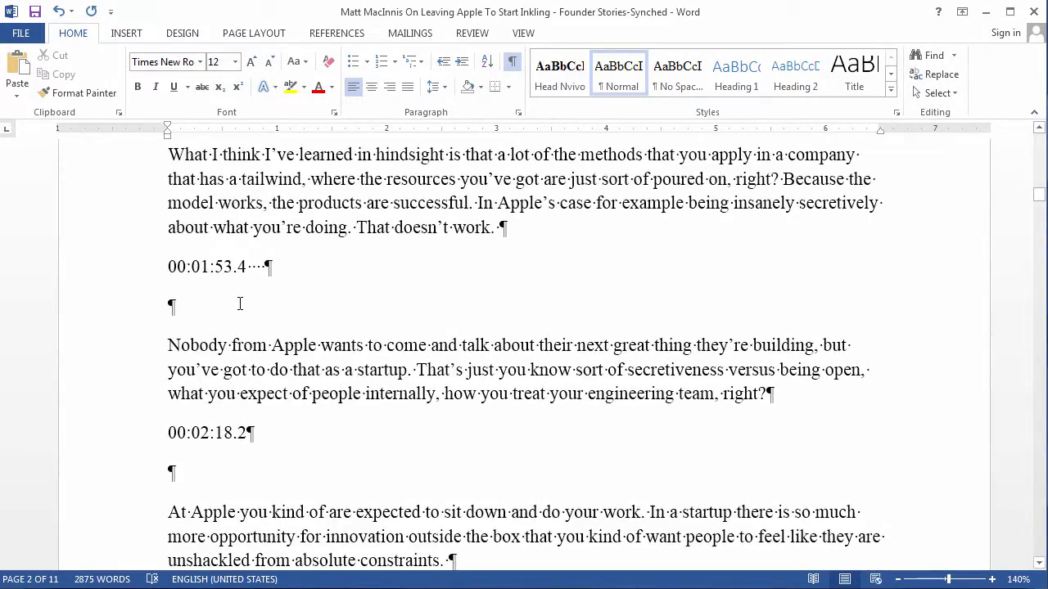
{"action": "scroll", "coordinate": [240, 303], "scroll_direction": "up", "scroll_amount": 3}
{"action": "scroll", "coordinate": [279, 295], "scroll_direction": "up", "scroll_amount": 3}
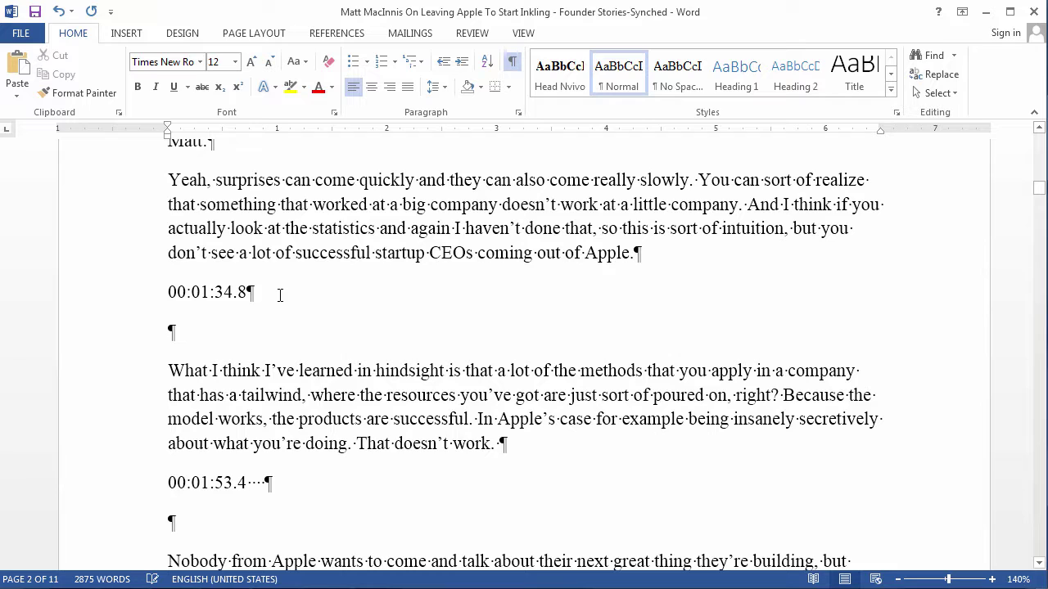
{"action": "scroll", "coordinate": [290, 304], "scroll_direction": "up", "scroll_amount": 2}
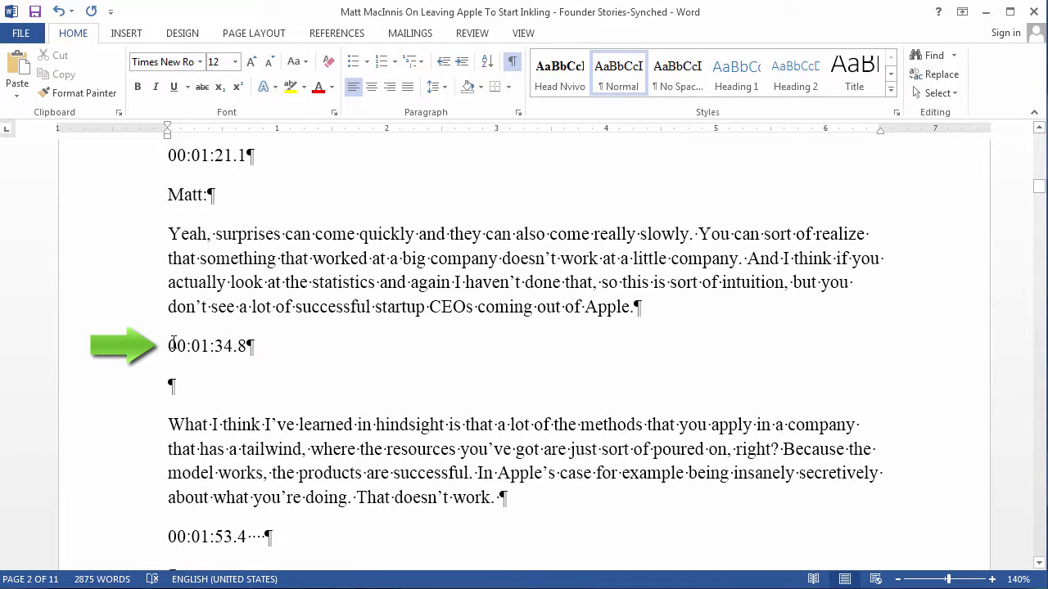
{"action": "left_click_drag", "start_coordinate": [167, 346], "coordinate": [253, 348]}
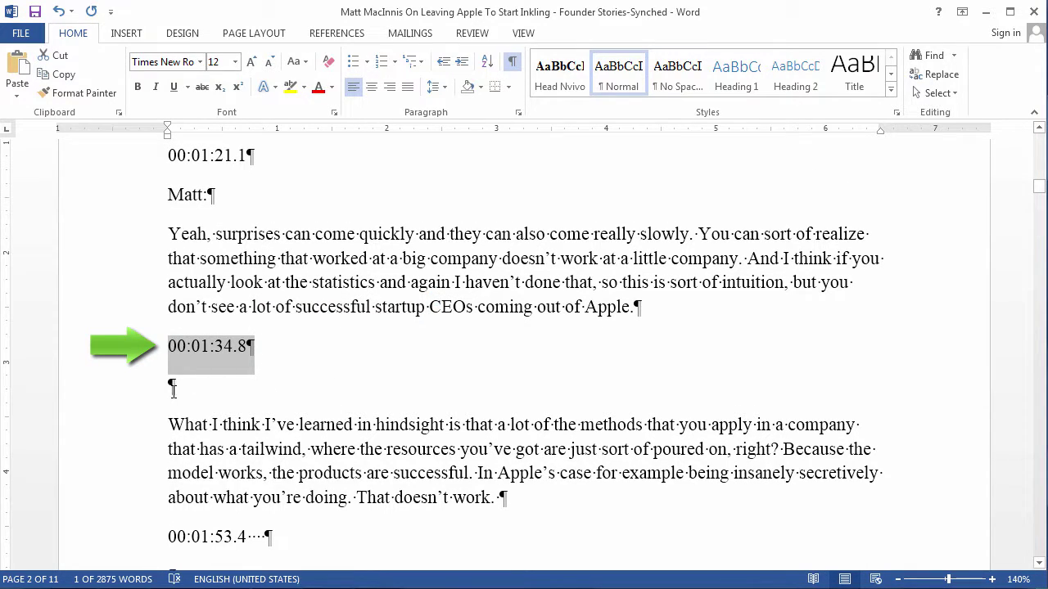
{"action": "left_click", "coordinate": [169, 385]}
{"action": "double_click", "coordinate": [189, 387]}
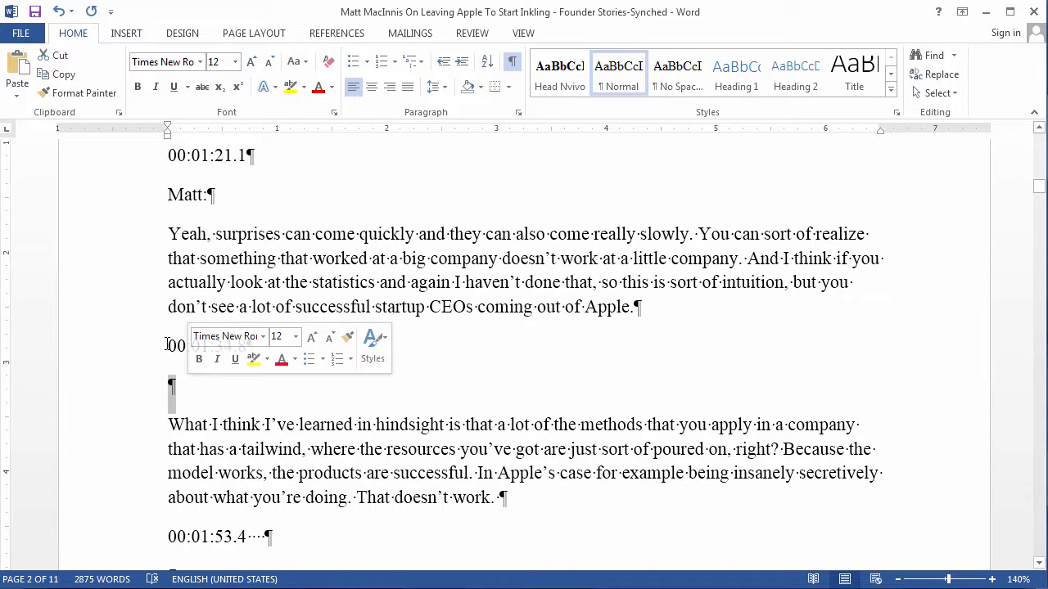
{"action": "scroll", "coordinate": [167, 348], "scroll_direction": "down", "scroll_amount": 8}
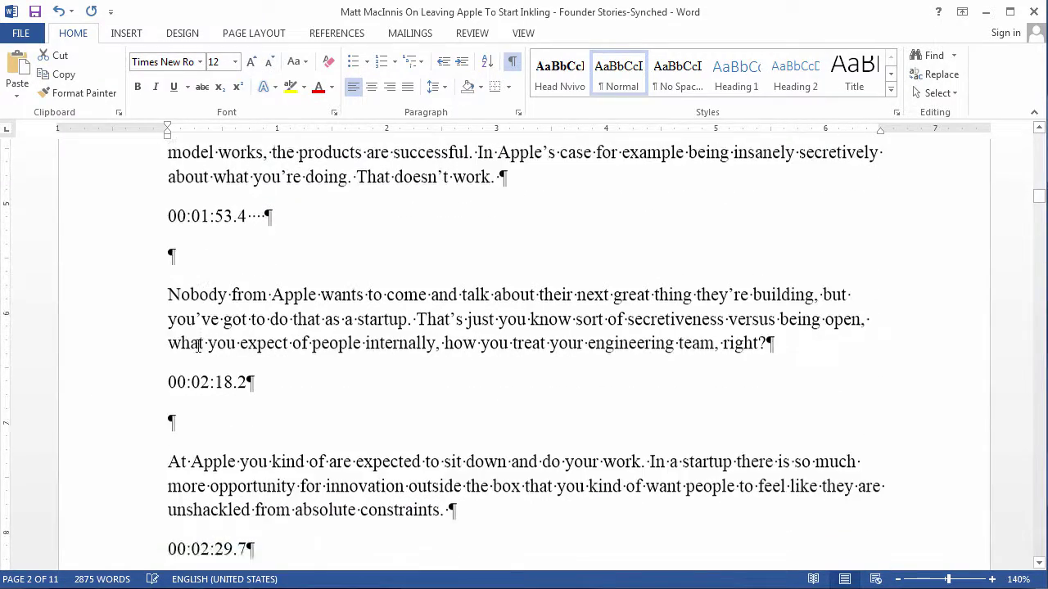
{"action": "scroll", "coordinate": [197, 347], "scroll_direction": "down", "scroll_amount": 3}
{"action": "scroll", "coordinate": [197, 346], "scroll_direction": "up", "scroll_amount": 4}
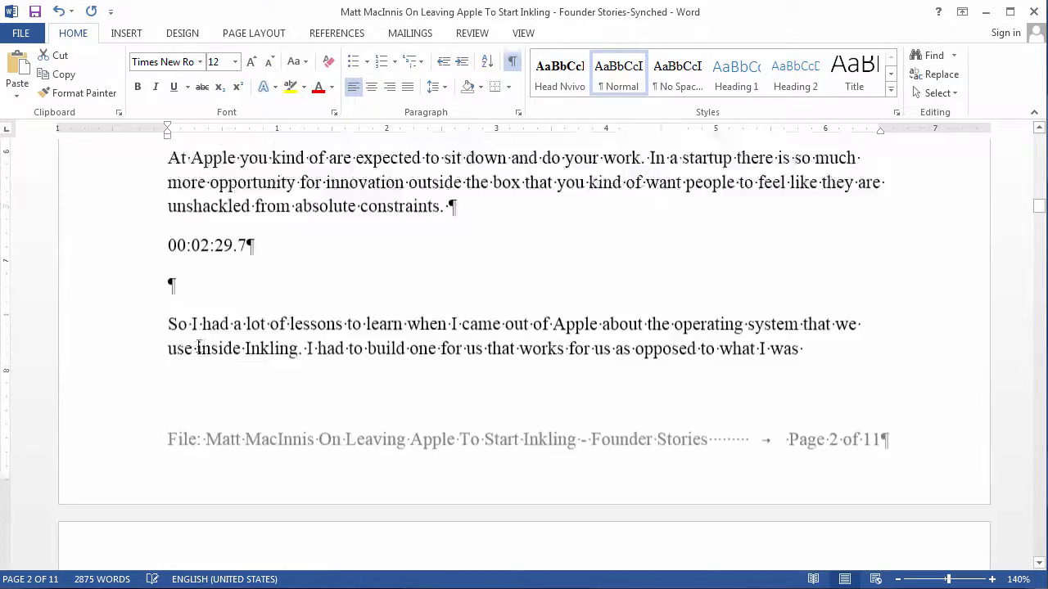
{"action": "scroll", "coordinate": [198, 345], "scroll_direction": "up", "scroll_amount": 4}
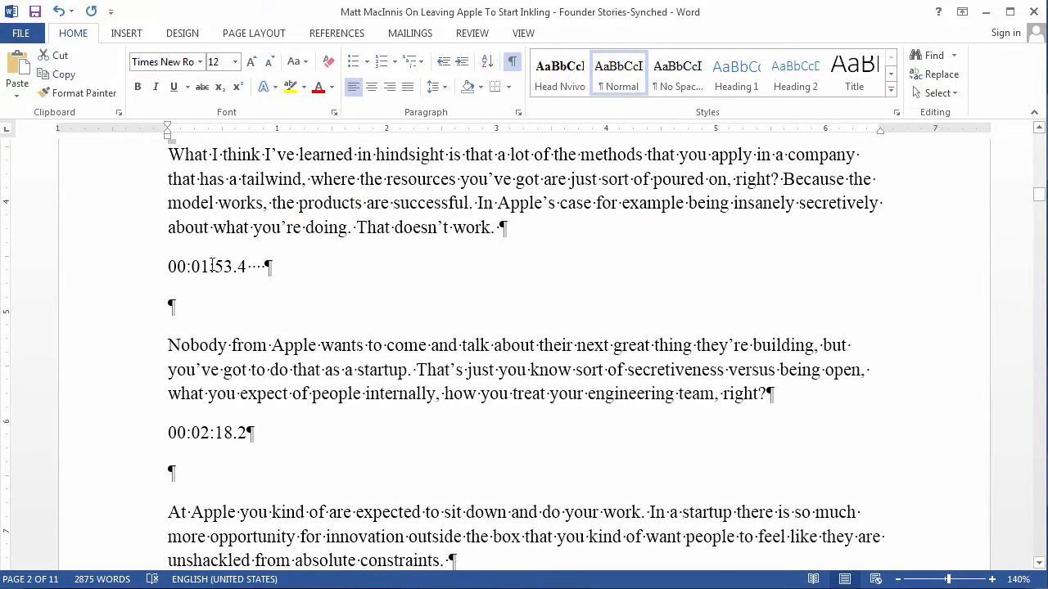
{"action": "left_click_drag", "start_coordinate": [170, 267], "coordinate": [232, 275]}
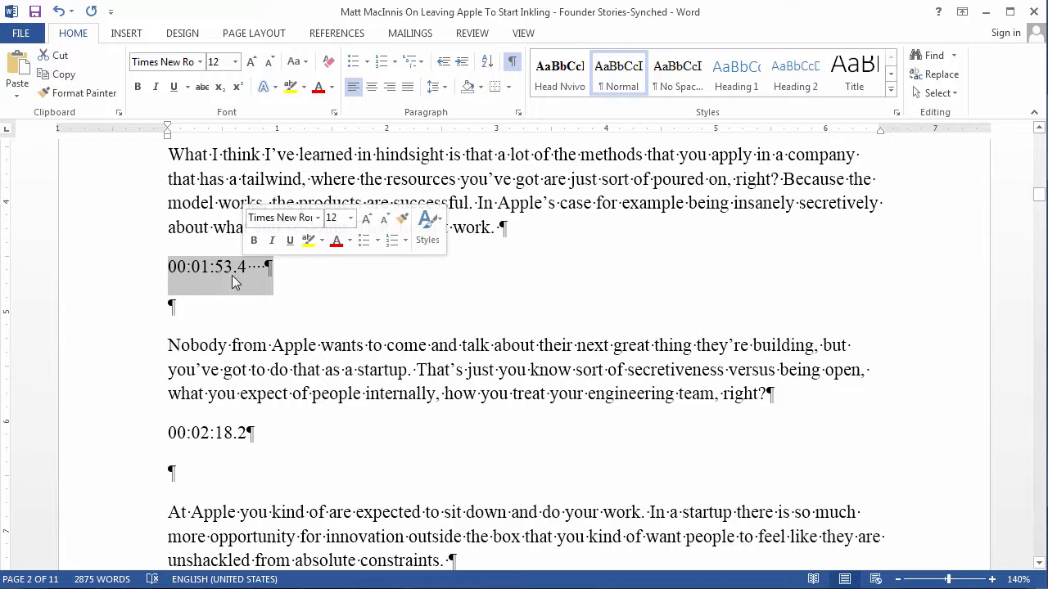
{"action": "left_click", "coordinate": [170, 308]}
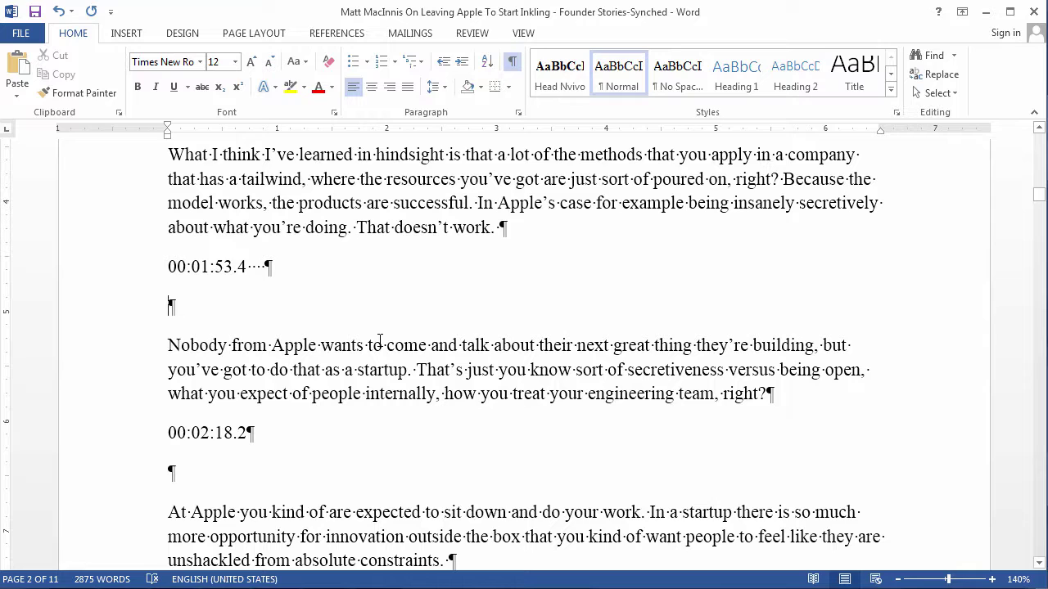
Step: Hide the paragraph marks again and select the whole transcript with Ctrl+A
{"action": "left_click", "coordinate": [514, 70]}
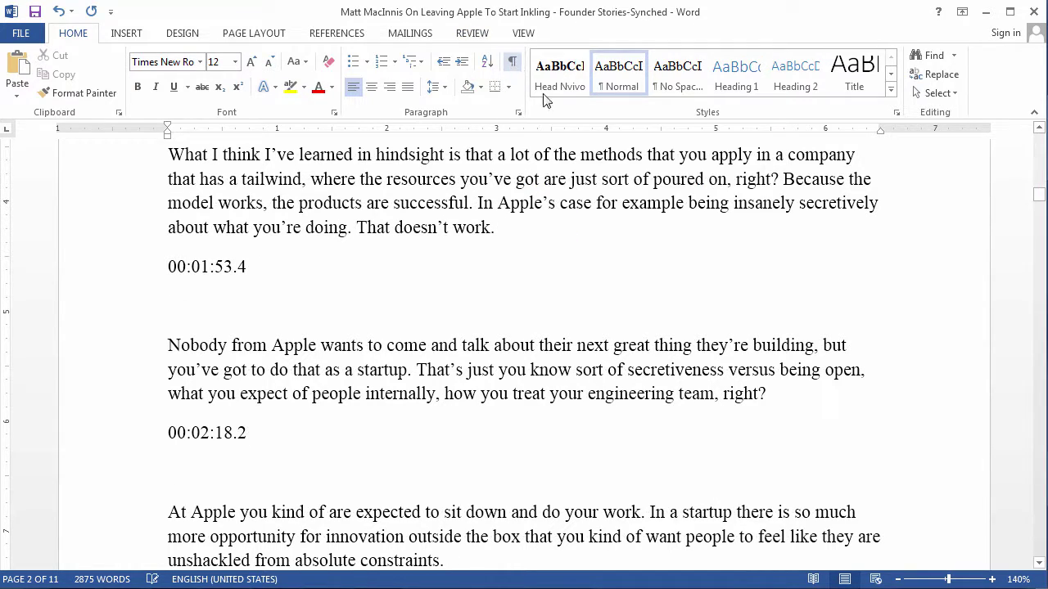
{"action": "left_click", "coordinate": [328, 309]}
{"action": "scroll", "coordinate": [323, 304], "scroll_direction": "down", "scroll_amount": 8}
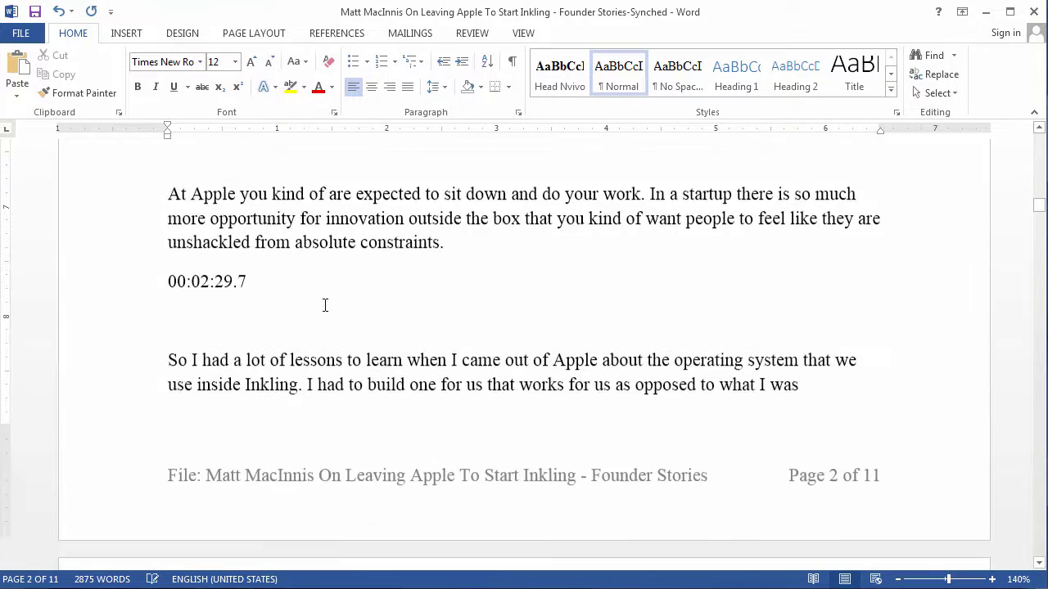
{"action": "scroll", "coordinate": [323, 303], "scroll_direction": "up", "scroll_amount": 15}
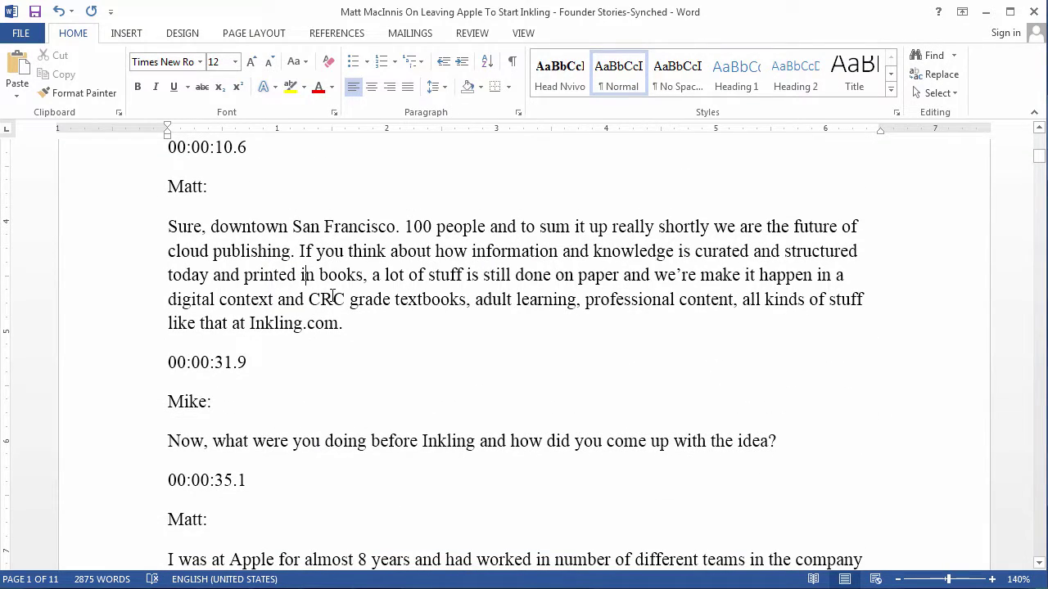
{"action": "key", "text": "ctrl+a"}
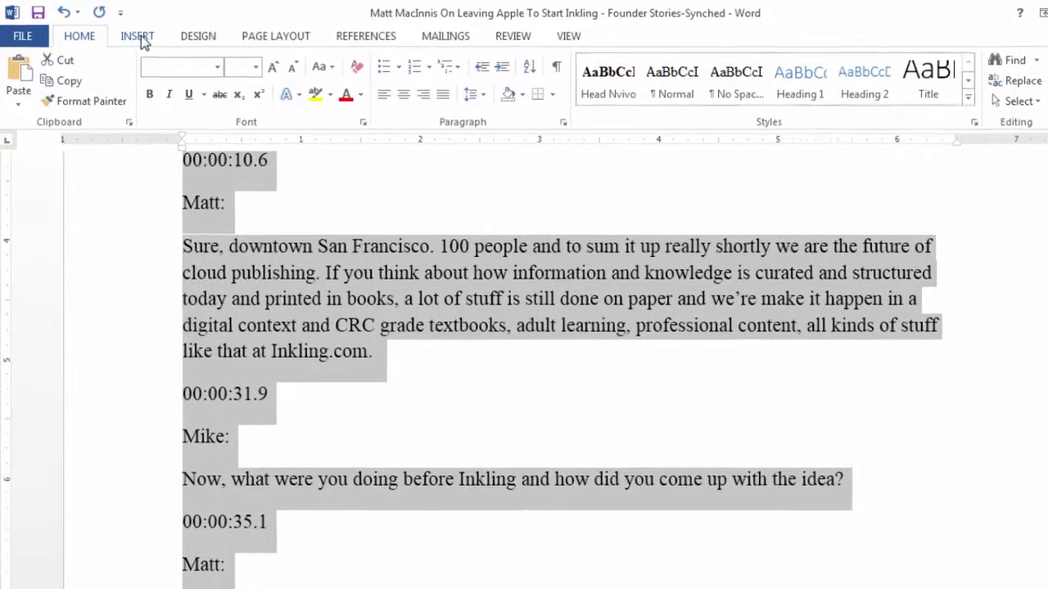
Step: Open Insert > Table > Convert Text to Table and set the number of columns to 3
{"action": "left_click", "coordinate": [139, 38]}
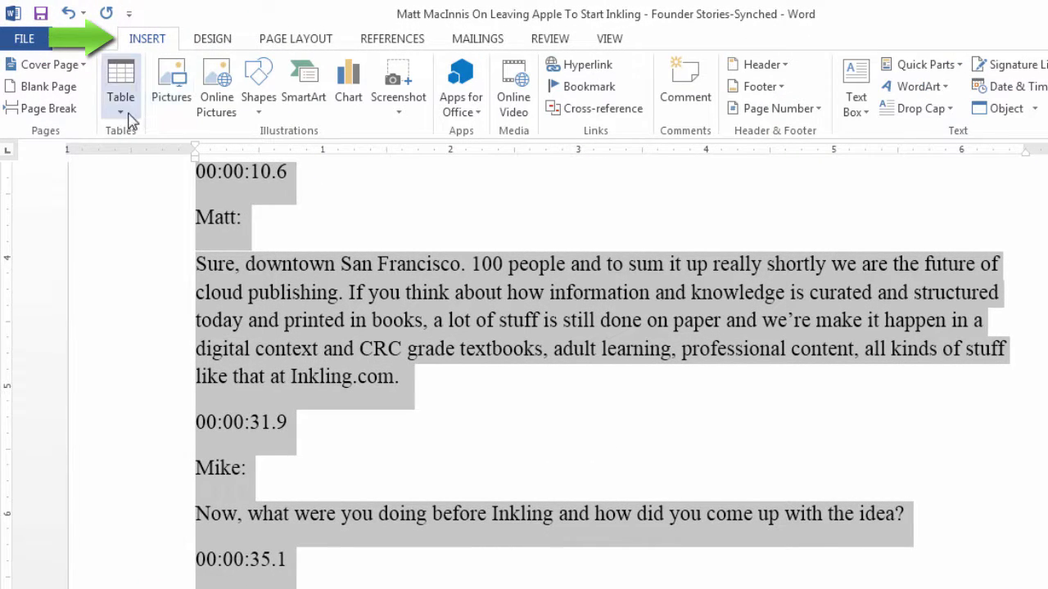
{"action": "left_click", "coordinate": [122, 116]}
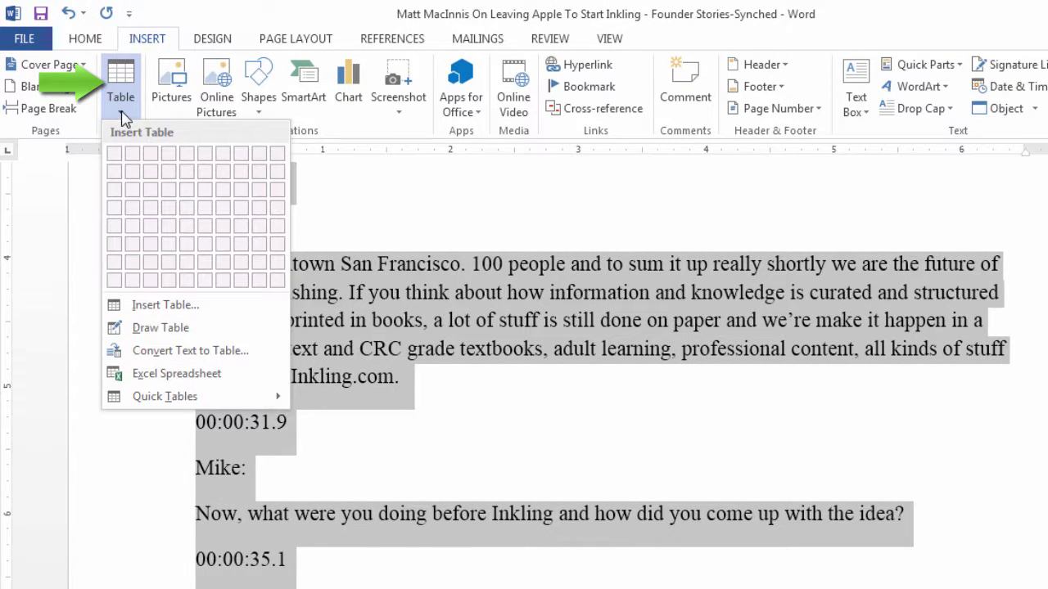
{"action": "left_click", "coordinate": [152, 355]}
{"action": "left_click_drag", "start_coordinate": [619, 205], "coordinate": [541, 208]}
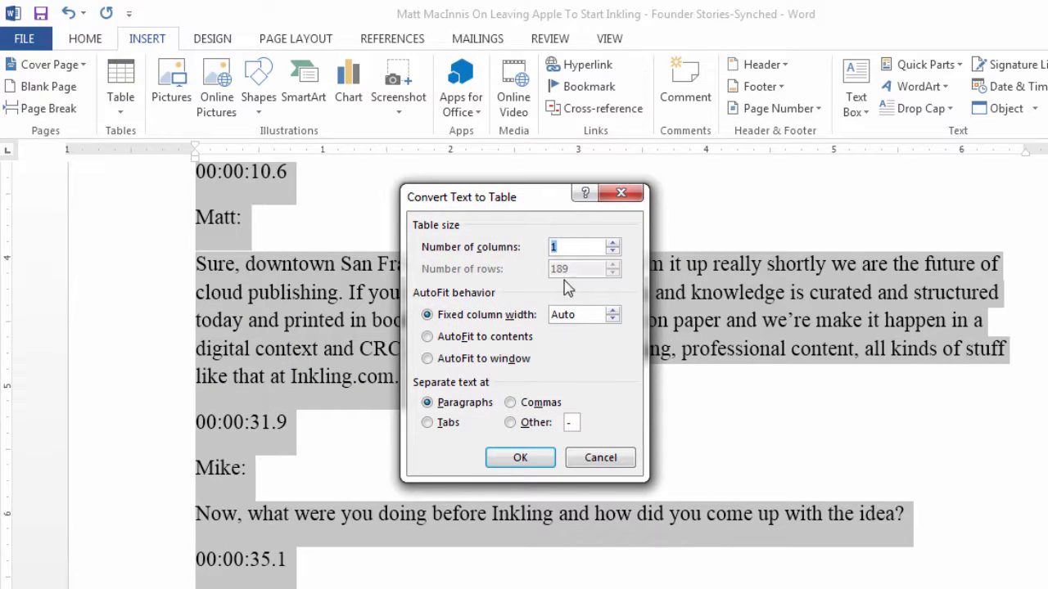
{"action": "type", "text": "3"}
Step: Create the three-column table from the transcript and scroll through the result
{"action": "left_click", "coordinate": [524, 459]}
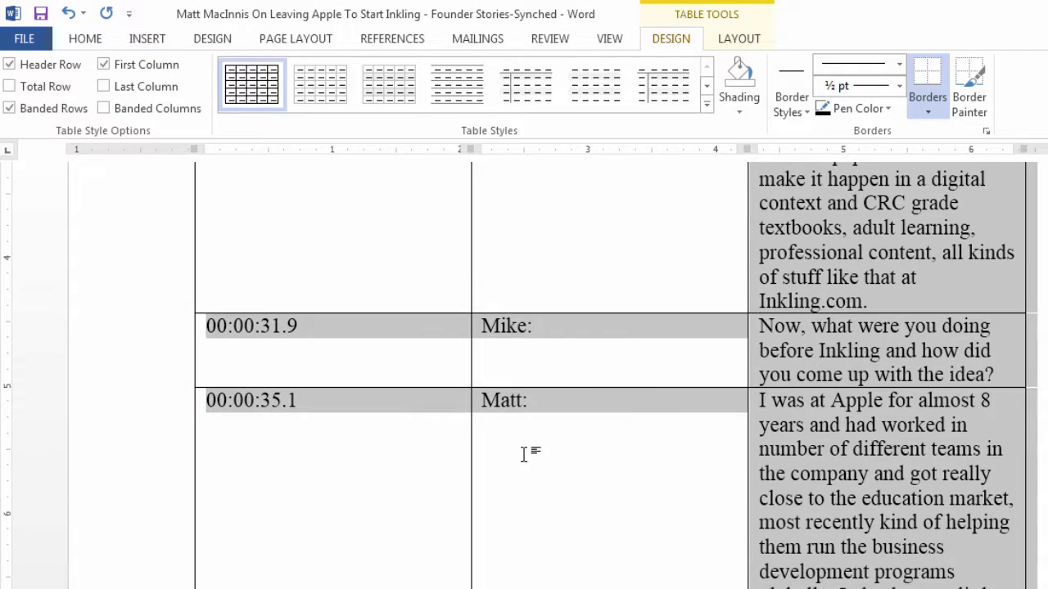
{"action": "scroll", "coordinate": [511, 356], "scroll_direction": "up", "scroll_amount": 7}
{"action": "scroll", "coordinate": [513, 355], "scroll_direction": "down", "scroll_amount": 4}
{"action": "scroll", "coordinate": [513, 355], "scroll_direction": "down", "scroll_amount": 20}
{"action": "scroll", "coordinate": [515, 360], "scroll_direction": "down", "scroll_amount": 20}
{"action": "scroll", "coordinate": [515, 354], "scroll_direction": "down", "scroll_amount": 20}
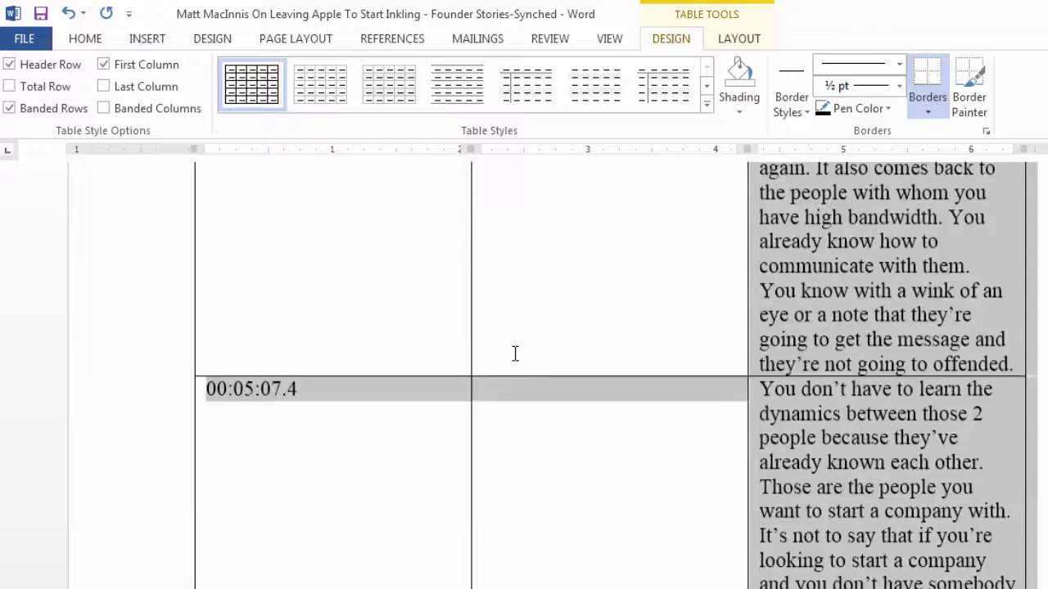
{"action": "scroll", "coordinate": [515, 353], "scroll_direction": "down", "scroll_amount": 20}
{"action": "scroll", "coordinate": [517, 362], "scroll_direction": "down", "scroll_amount": 20}
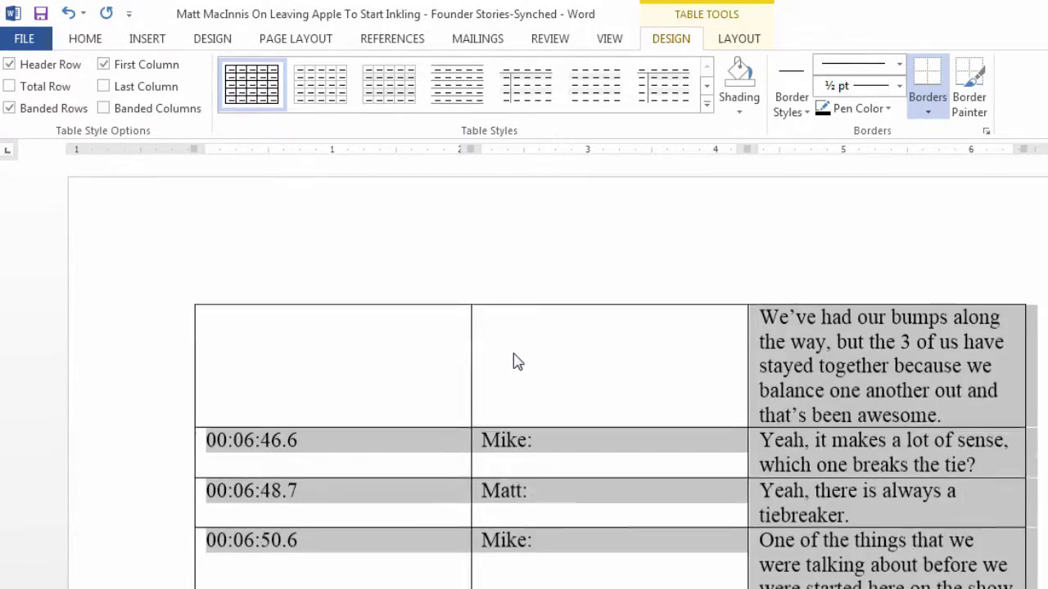
{"action": "scroll", "coordinate": [516, 360], "scroll_direction": "down", "scroll_amount": 3}
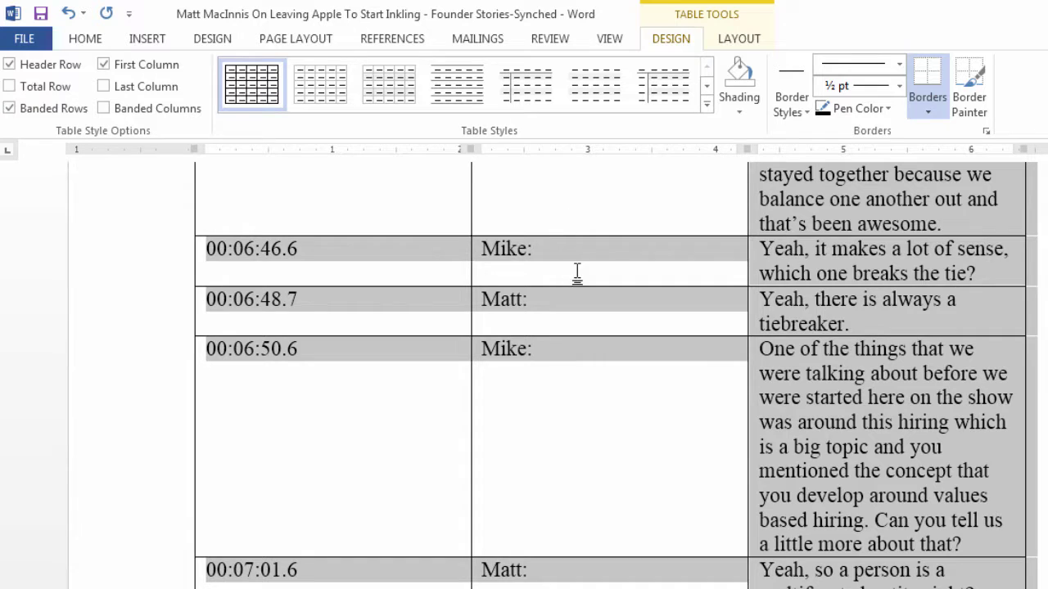
{"action": "scroll", "coordinate": [577, 272], "scroll_direction": "down", "scroll_amount": 15}
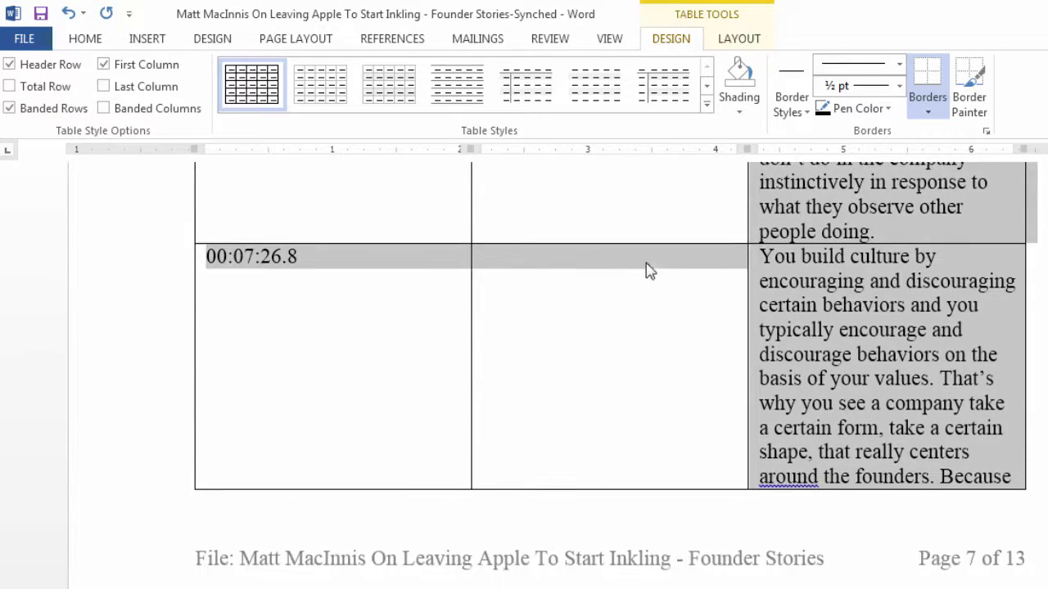
{"action": "scroll", "coordinate": [544, 304], "scroll_direction": "down", "scroll_amount": 7}
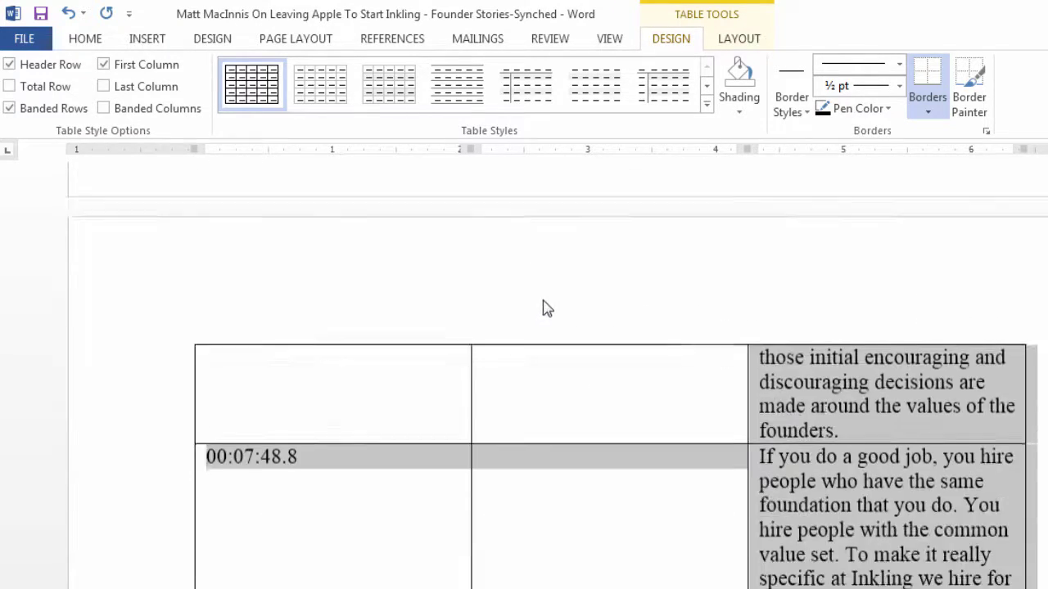
{"action": "scroll", "coordinate": [544, 304], "scroll_direction": "up", "scroll_amount": 4}
Step: Narrow the timestamp and speaker columns so the content column becomes much wider
{"action": "left_click_drag", "start_coordinate": [746, 146], "coordinate": [567, 154]}
{"action": "left_click_drag", "start_coordinate": [470, 149], "coordinate": [943, 156]}
{"action": "scroll", "coordinate": [818, 245], "scroll_direction": "down", "scroll_amount": 5}
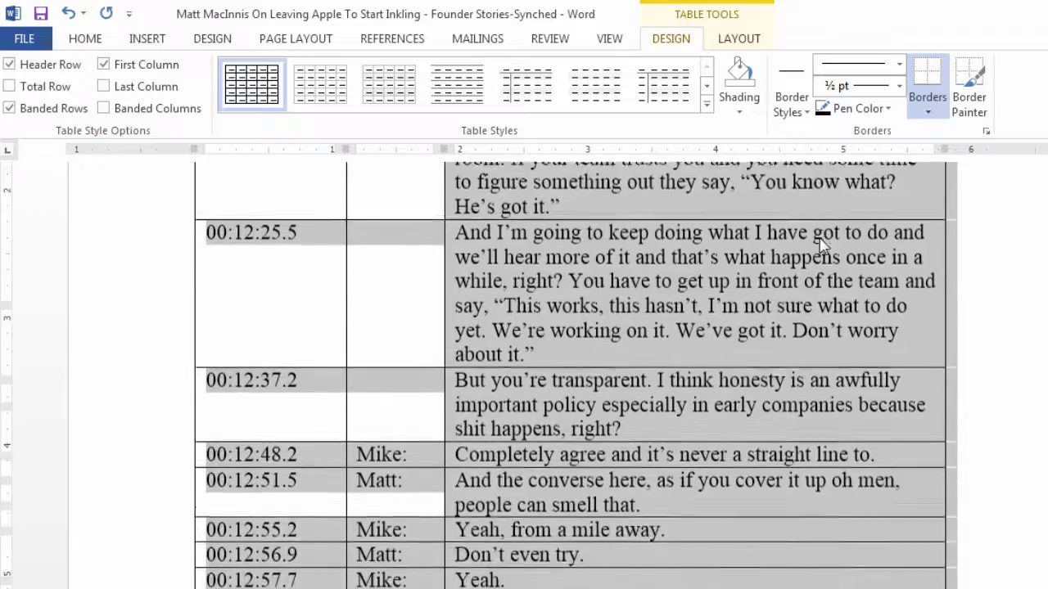
{"action": "scroll", "coordinate": [822, 246], "scroll_direction": "up", "scroll_amount": 10}
{"action": "scroll", "coordinate": [822, 246], "scroll_direction": "up", "scroll_amount": 20}
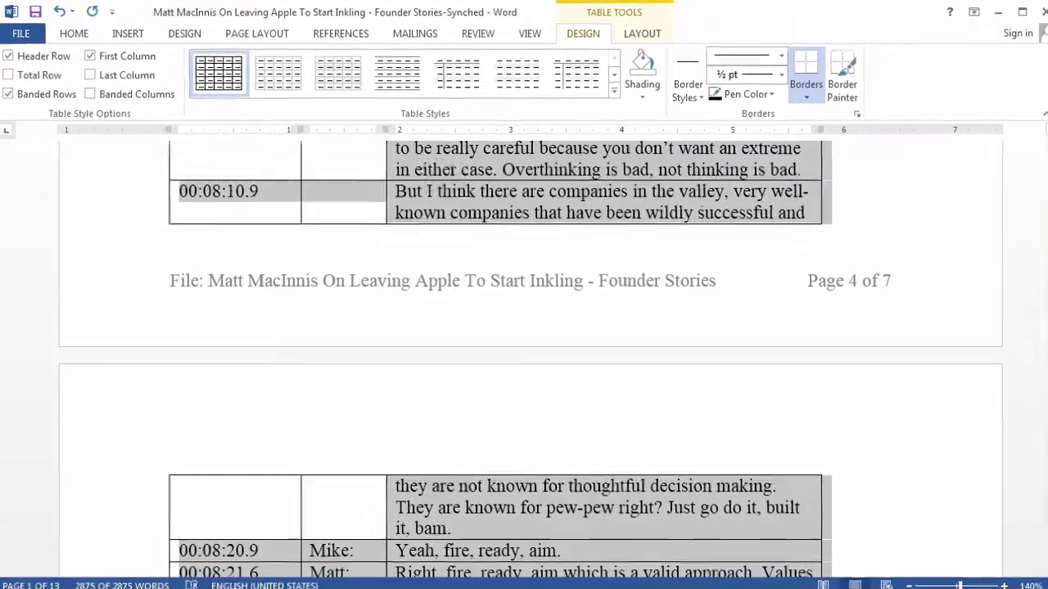
{"action": "scroll", "coordinate": [589, 246], "scroll_direction": "up", "scroll_amount": 20}
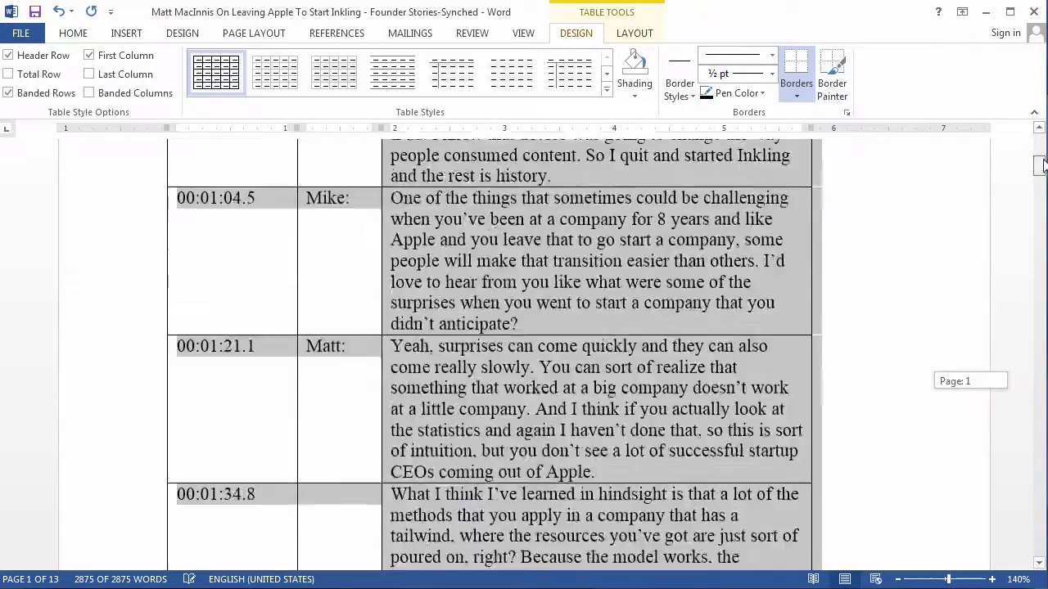
Step: Insert an empty row above the first row of the transcript table
{"action": "left_click", "coordinate": [574, 300]}
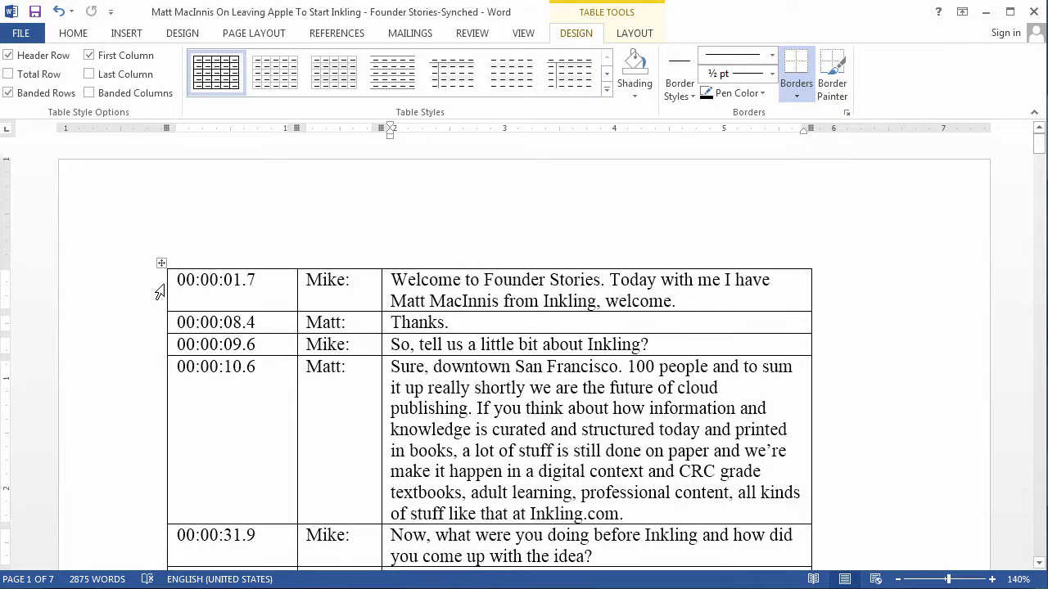
{"action": "left_click", "coordinate": [158, 292]}
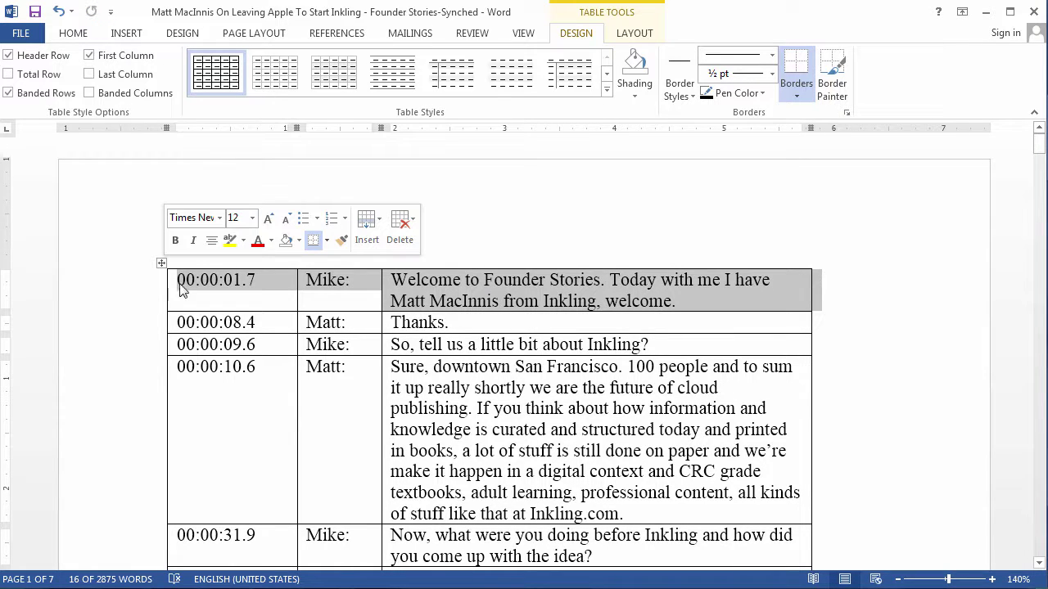
{"action": "right_click", "coordinate": [180, 285]}
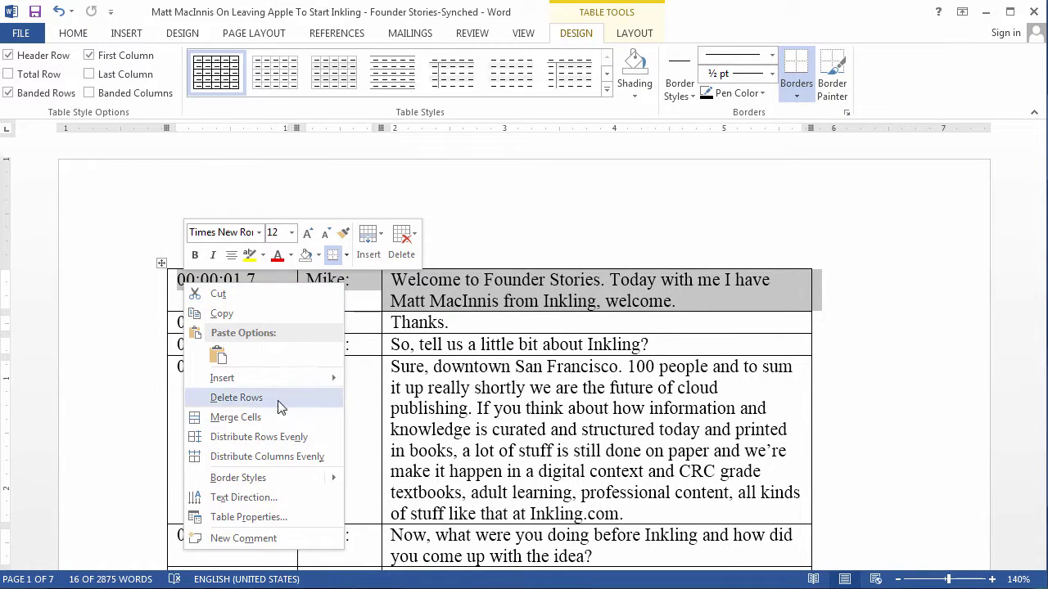
{"action": "mouse_move", "coordinate": [241, 378]}
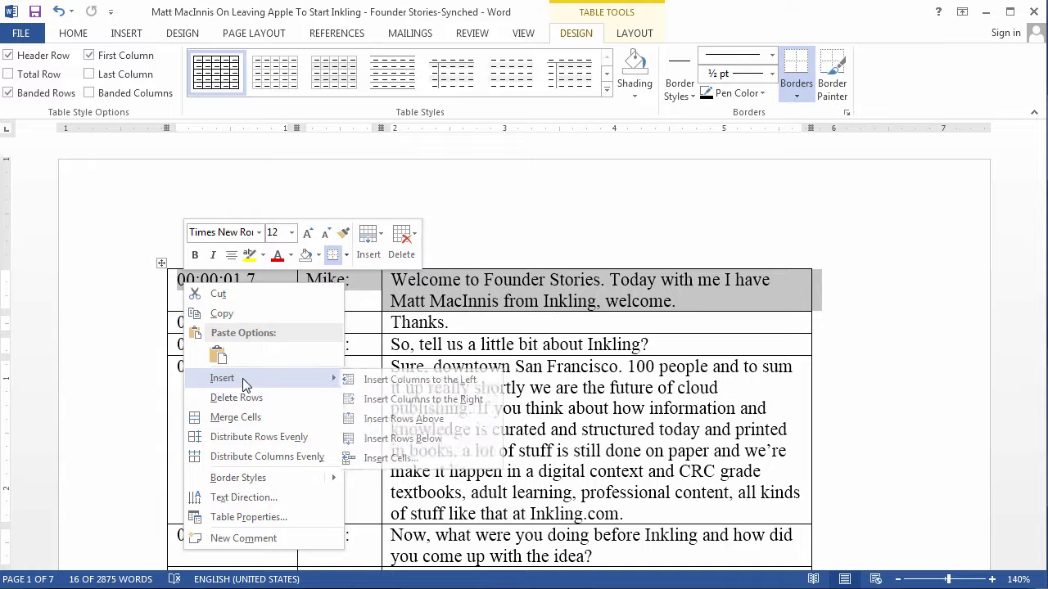
{"action": "left_click", "coordinate": [418, 421]}
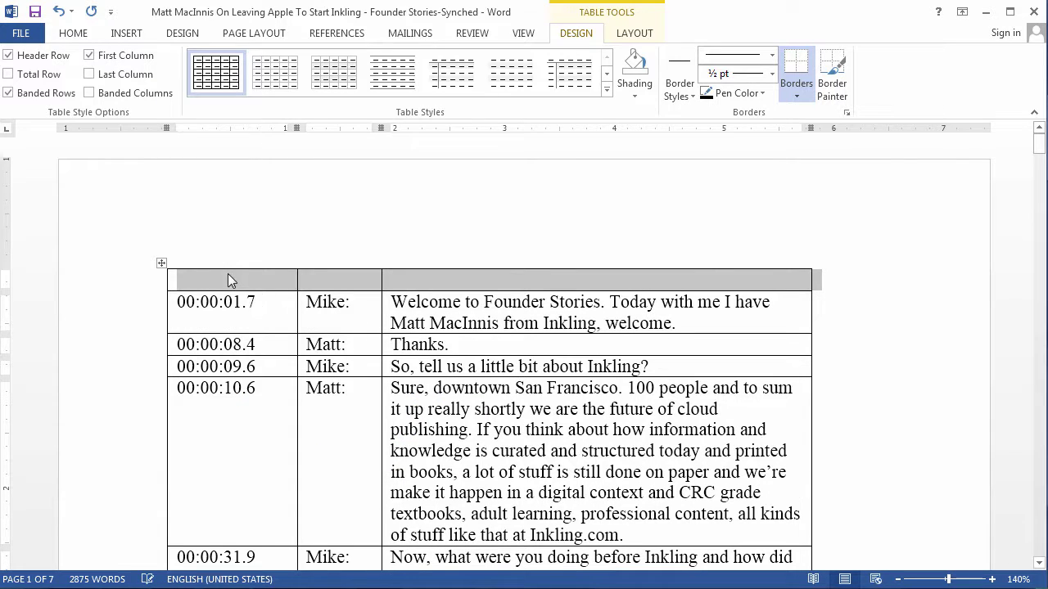
Step: Fill the new row with the headers Timespan, Identifier and Content
{"action": "left_click", "coordinate": [227, 281]}
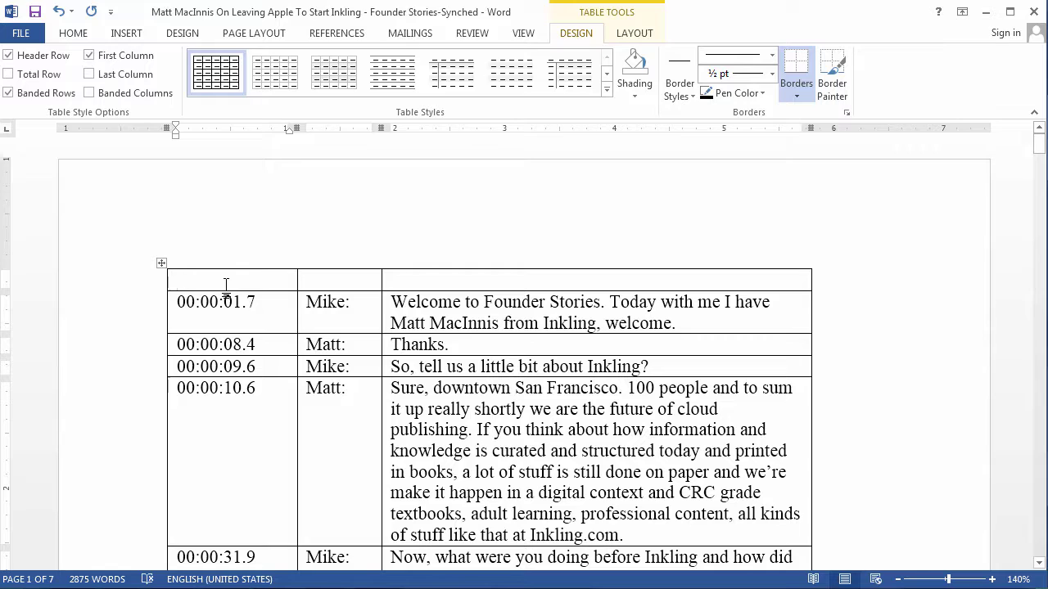
{"action": "type", "text": "Timespan"}
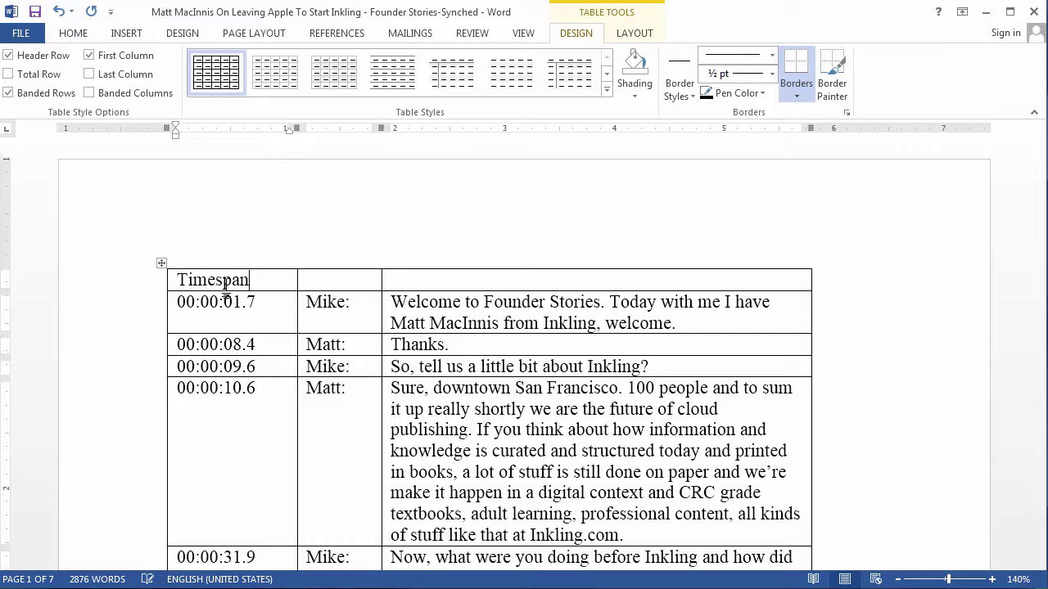
{"action": "left_click", "coordinate": [325, 285]}
{"action": "type", "text": "Identifier"}
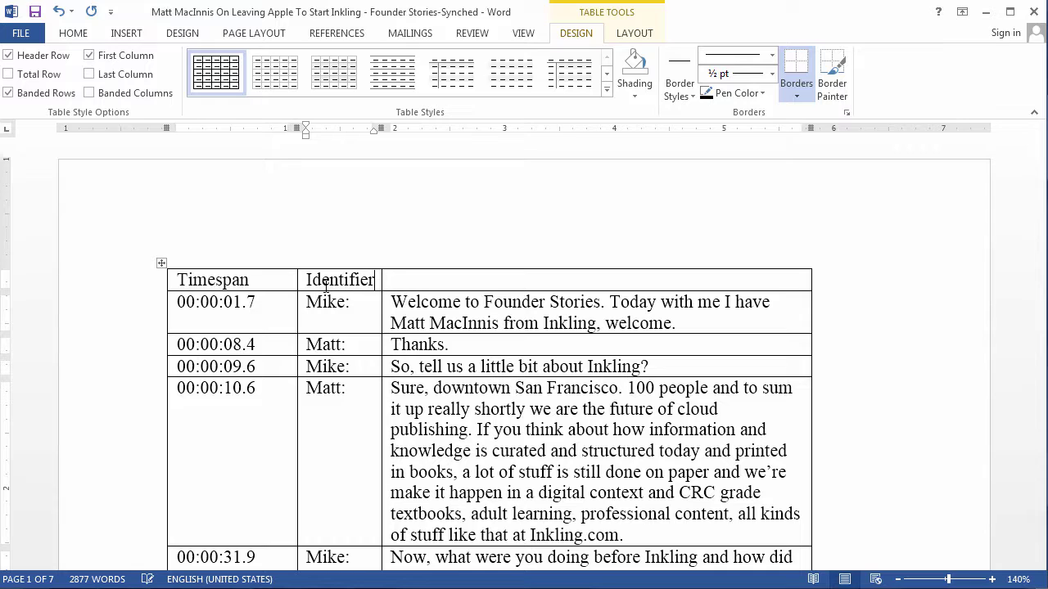
{"action": "left_click", "coordinate": [416, 281]}
{"action": "type", "text": "Content"}
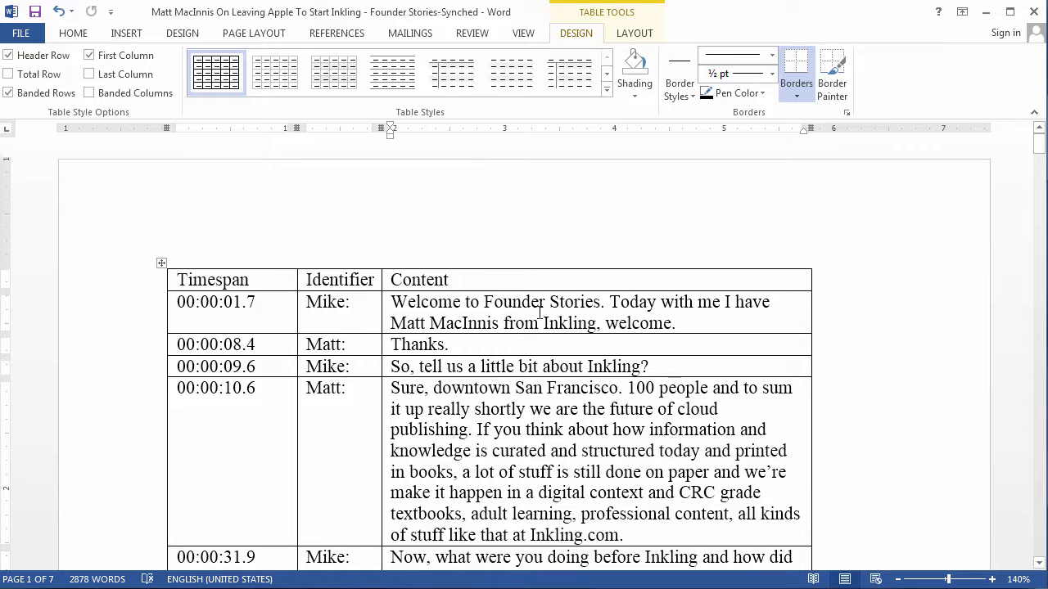
{"action": "scroll", "coordinate": [473, 250], "scroll_direction": "down", "scroll_amount": 2}
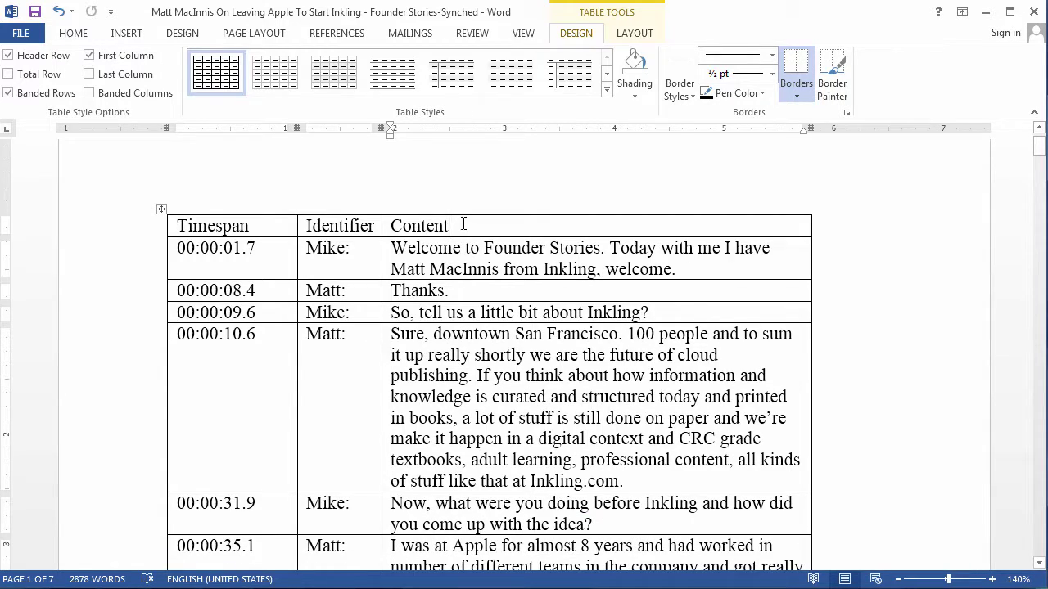
{"action": "scroll", "coordinate": [503, 302], "scroll_direction": "down", "scroll_amount": 4}
{"action": "scroll", "coordinate": [524, 323], "scroll_direction": "up", "scroll_amount": 4}
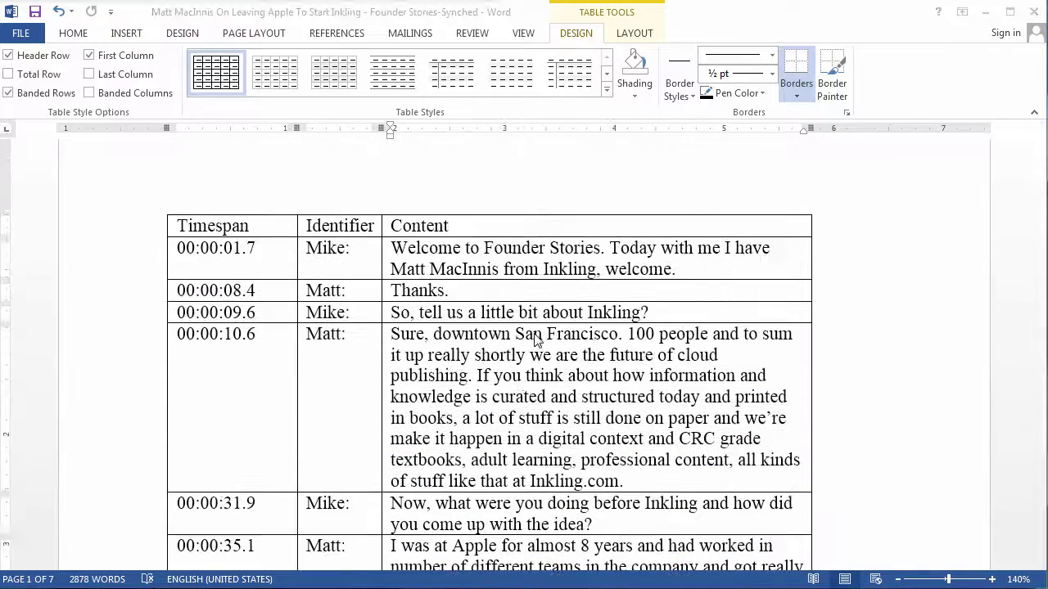